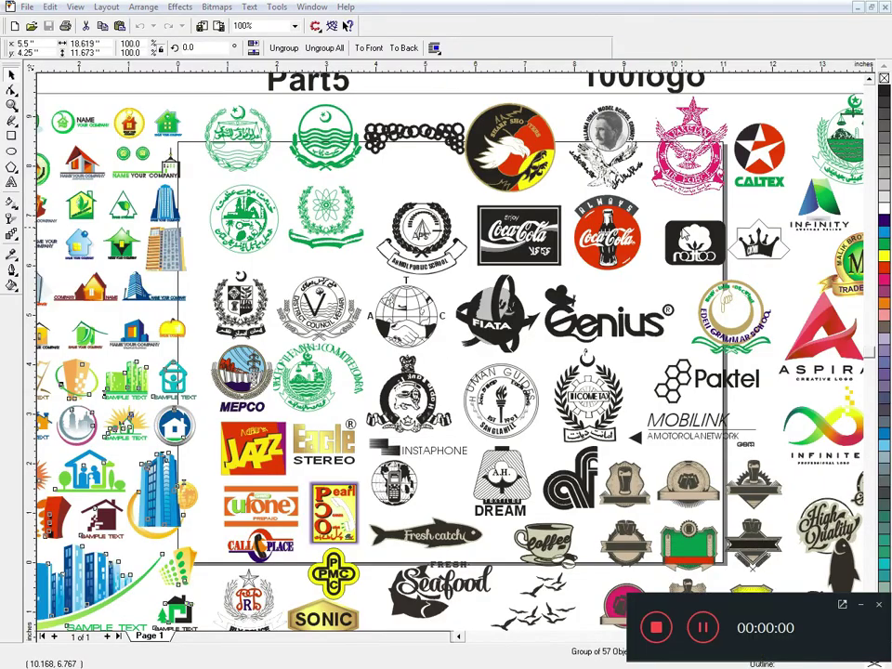
# - Select the whole 57-logo group and browse the sheet to see all its logos
pyautogui.click(862, 607)
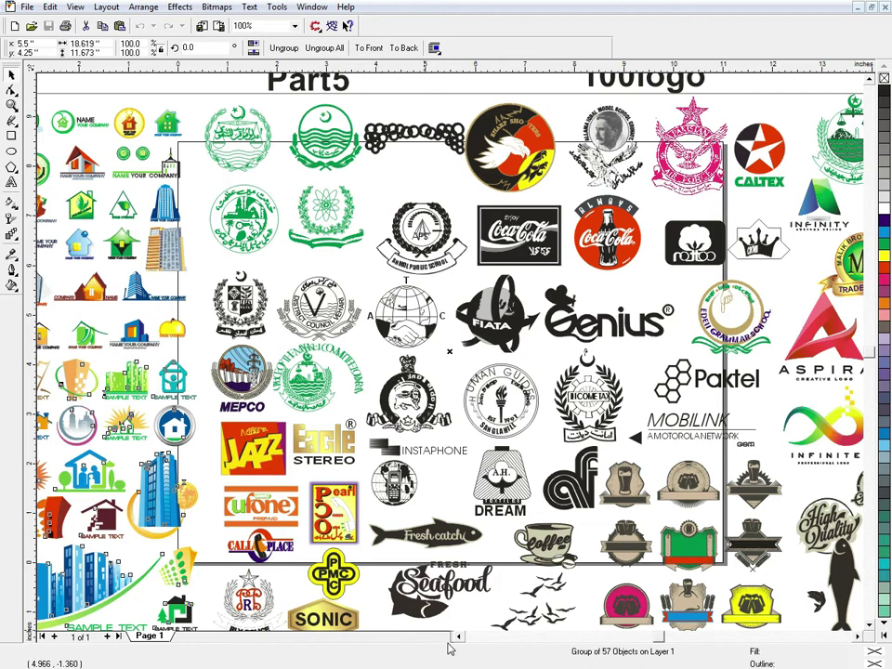
pyautogui.hscroll(-1, 212, 397)
pyautogui.hscroll(-1, 212, 397)
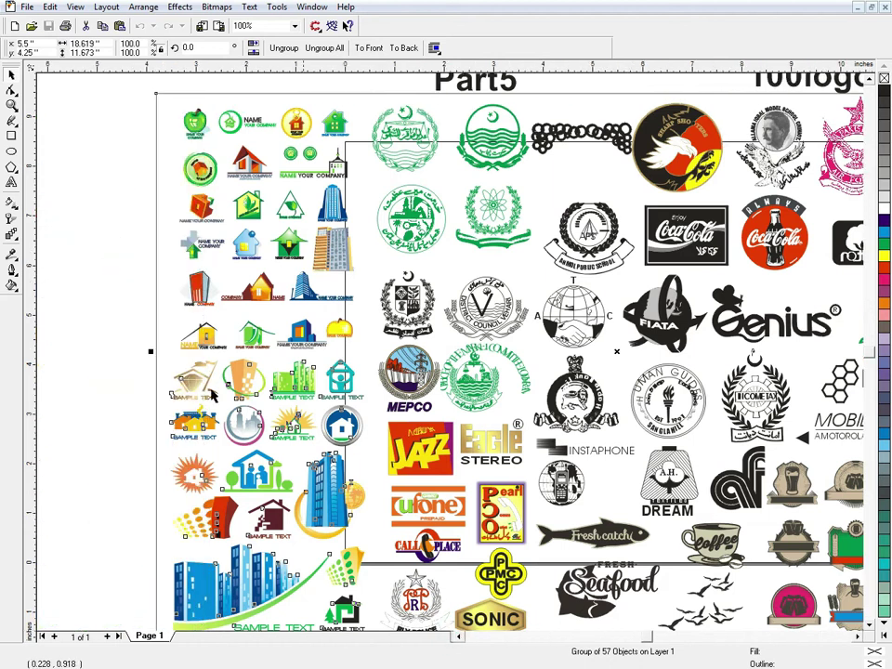
pyautogui.click(119, 130)
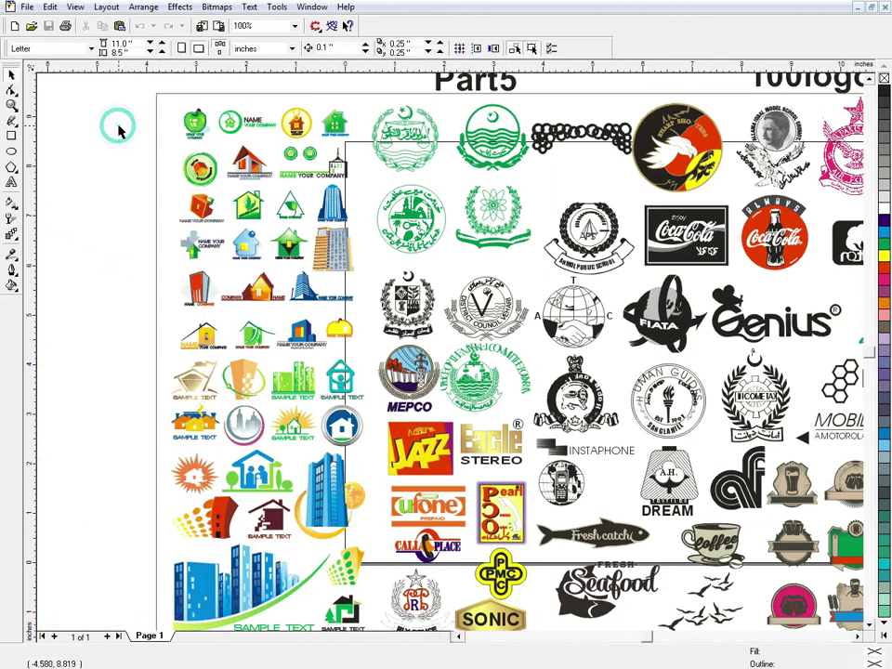
pyautogui.click(201, 128)
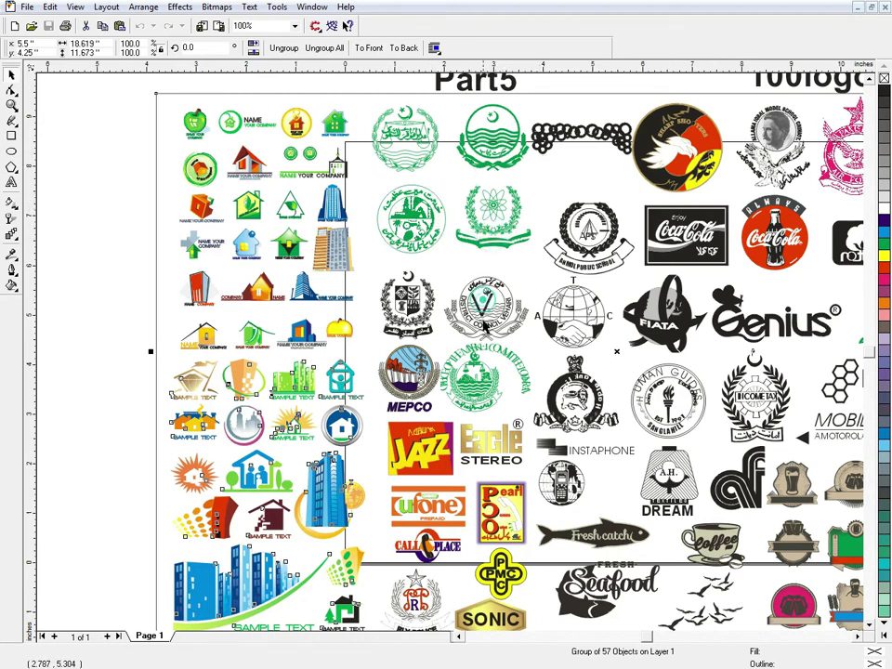
pyautogui.click(391, 396)
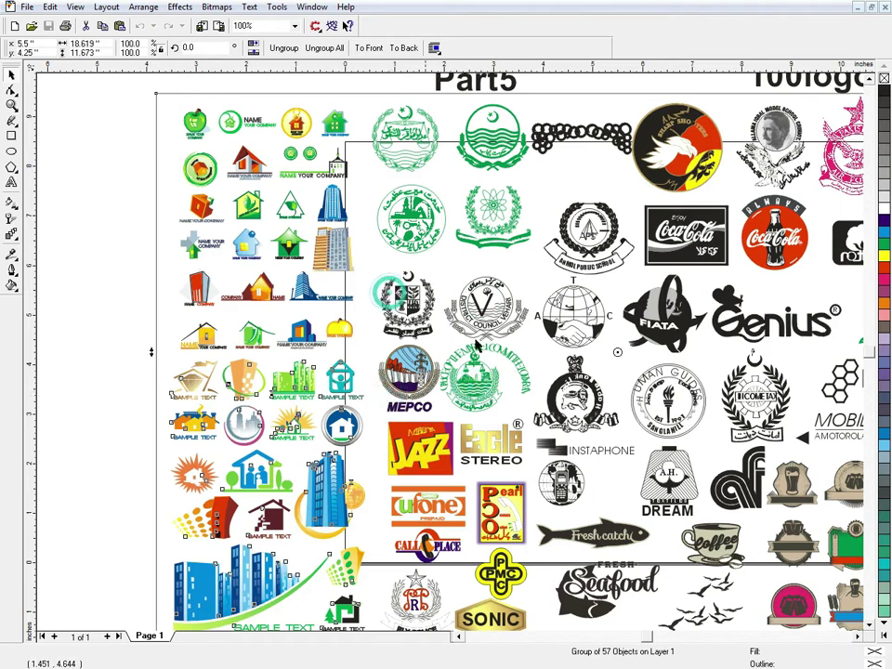
pyautogui.click(696, 218)
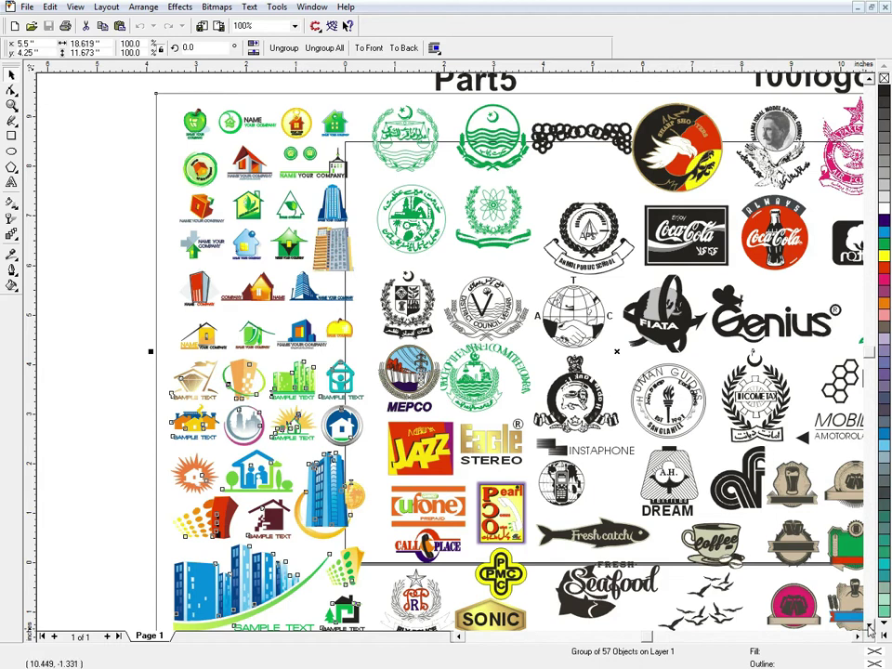
pyautogui.scroll(-2, 868, 630)
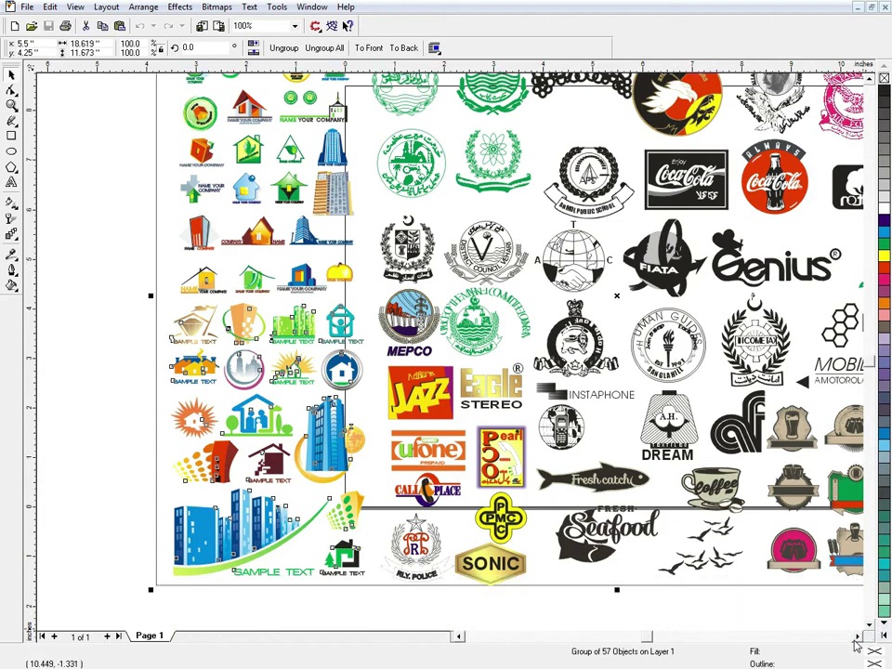
pyautogui.click(856, 639)
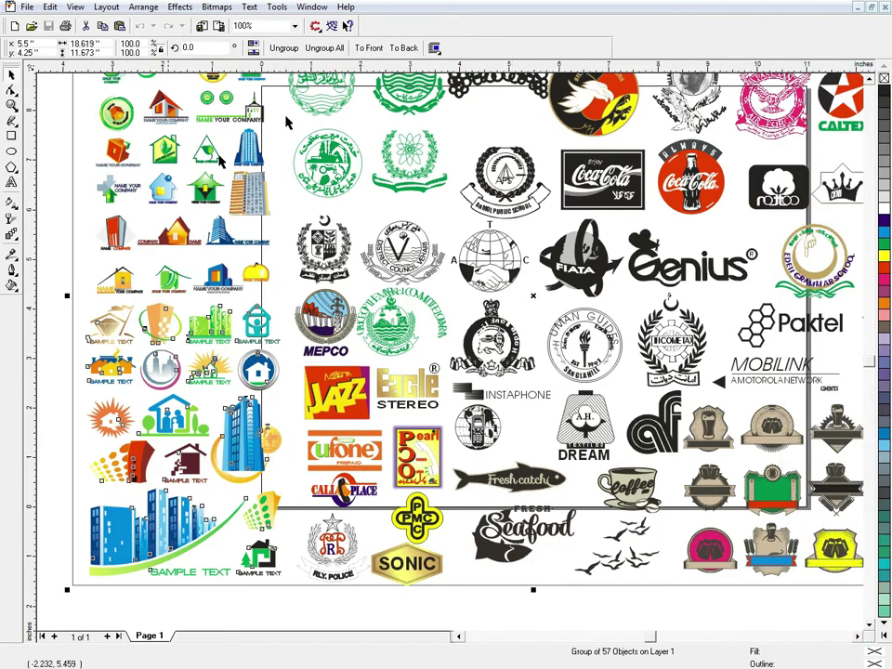
pyautogui.click(871, 80)
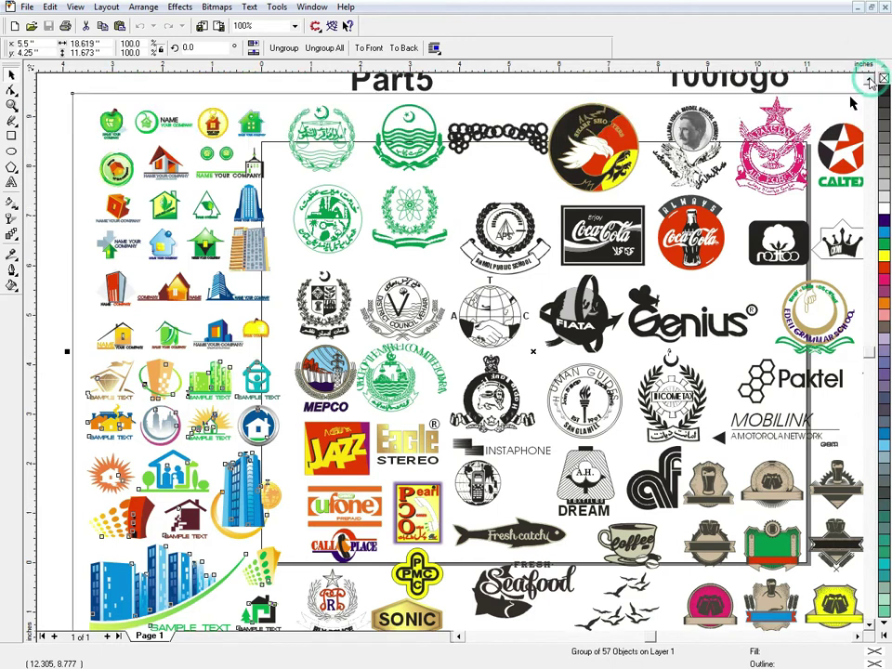
pyautogui.click(857, 637)
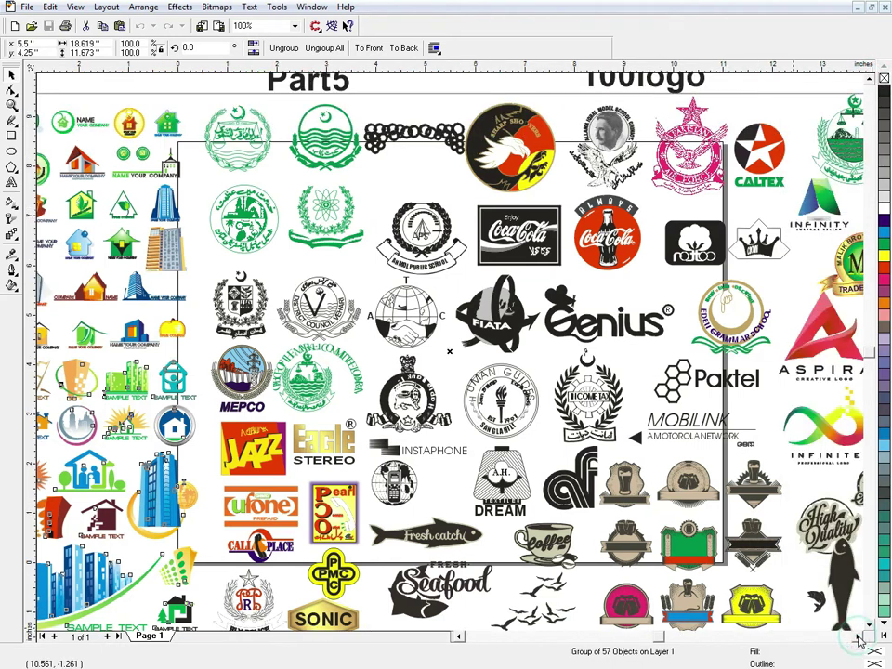
# - Ungroup the 57-logo group, then select the 23-object badge logos group
pyautogui.click(285, 48)
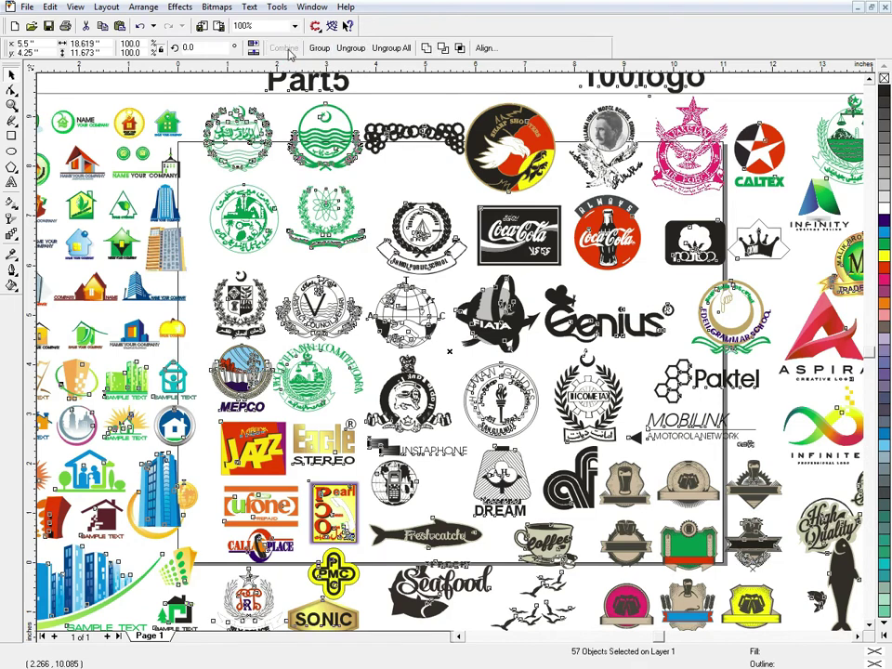
pyautogui.click(423, 86)
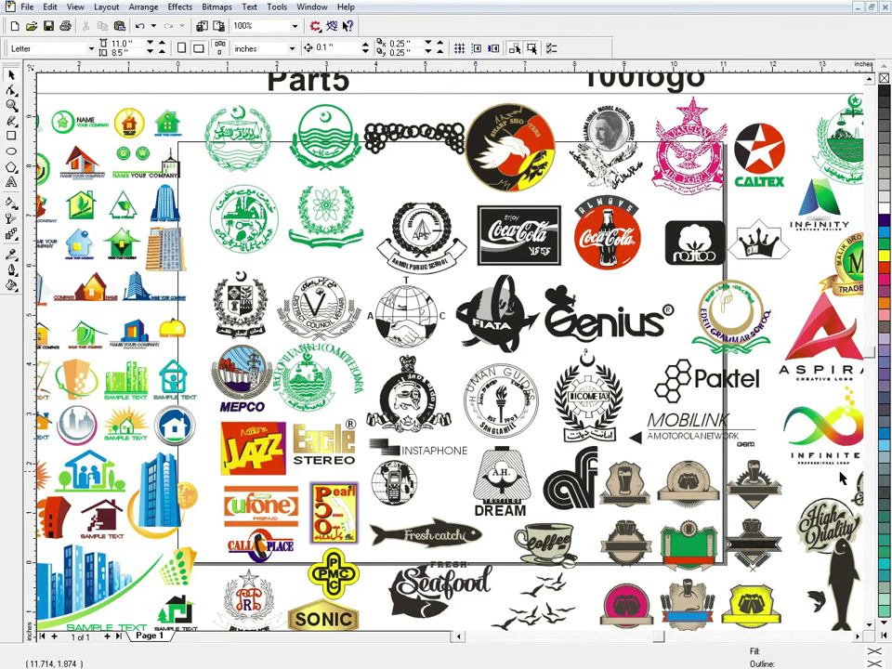
pyautogui.scroll(-2, 652, 472)
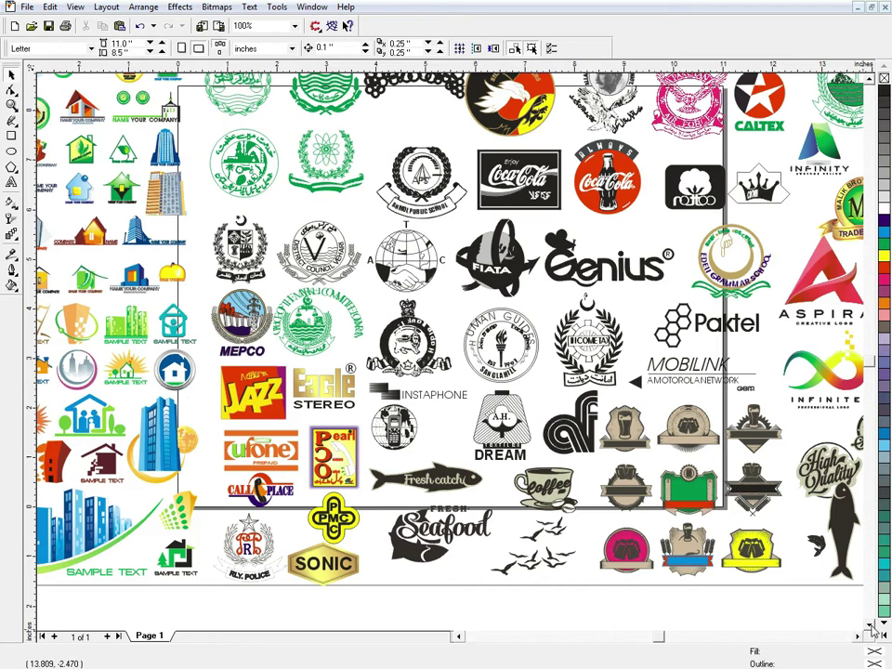
pyautogui.scroll(-2, 655, 472)
pyautogui.scroll(-2, 655, 472)
pyautogui.click(696, 449)
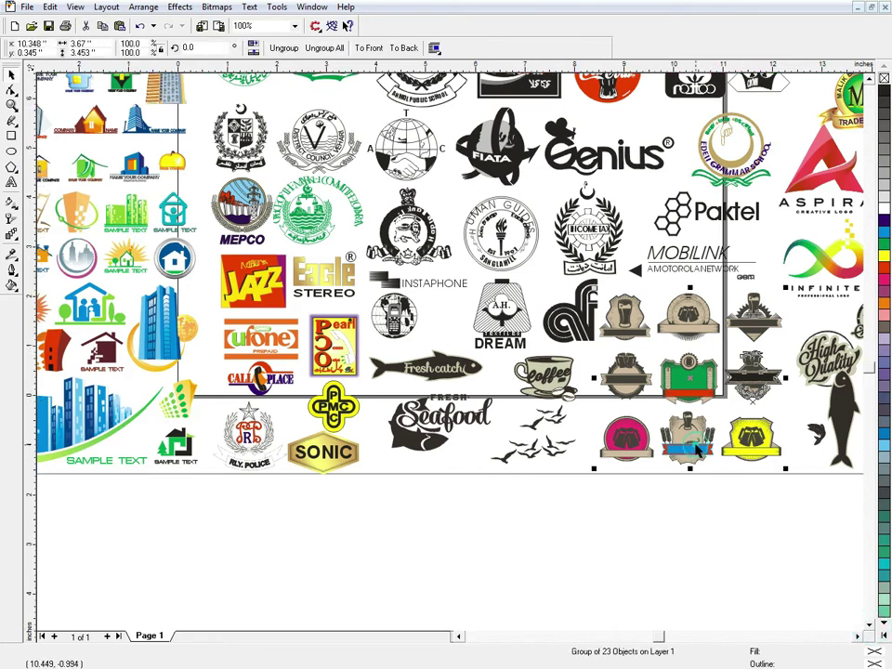
# - Ungroup the badges and move the pink badge below the sheet, enlarged to 2.283 x 1.93 in
pyautogui.click(286, 49)
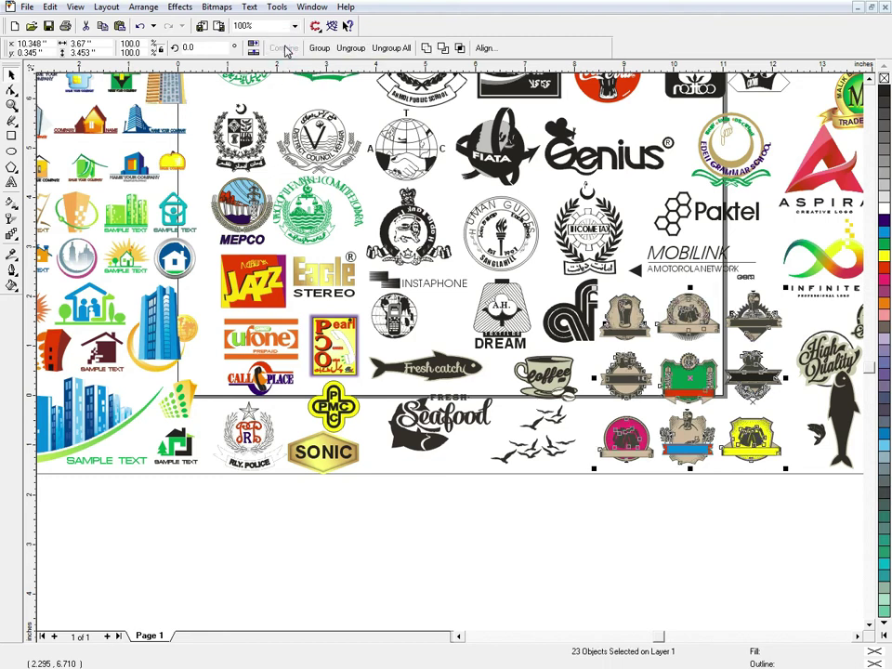
pyautogui.click(671, 537)
pyautogui.click(625, 446)
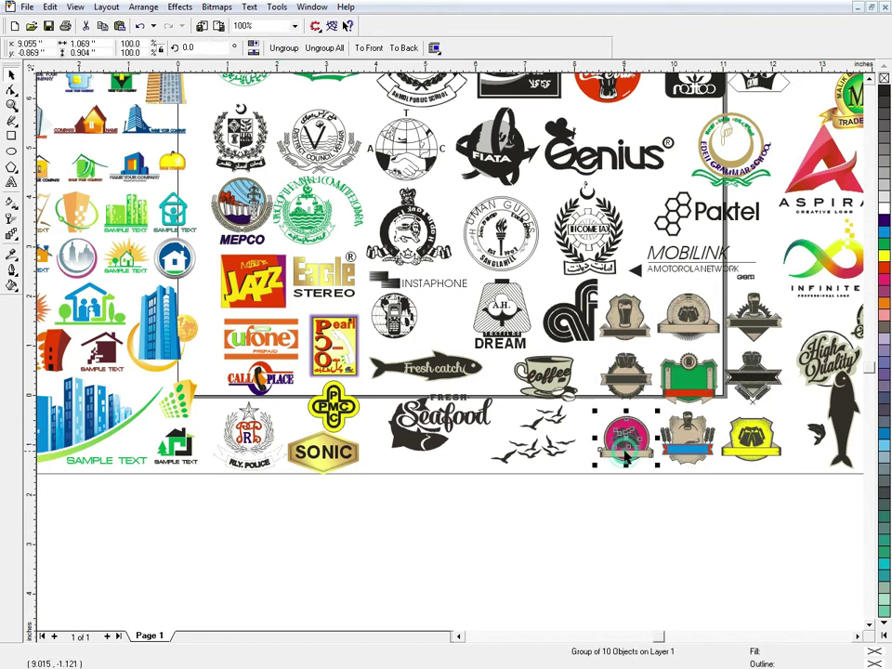
pyautogui.moveTo(628, 438); pyautogui.dragTo(562, 572)
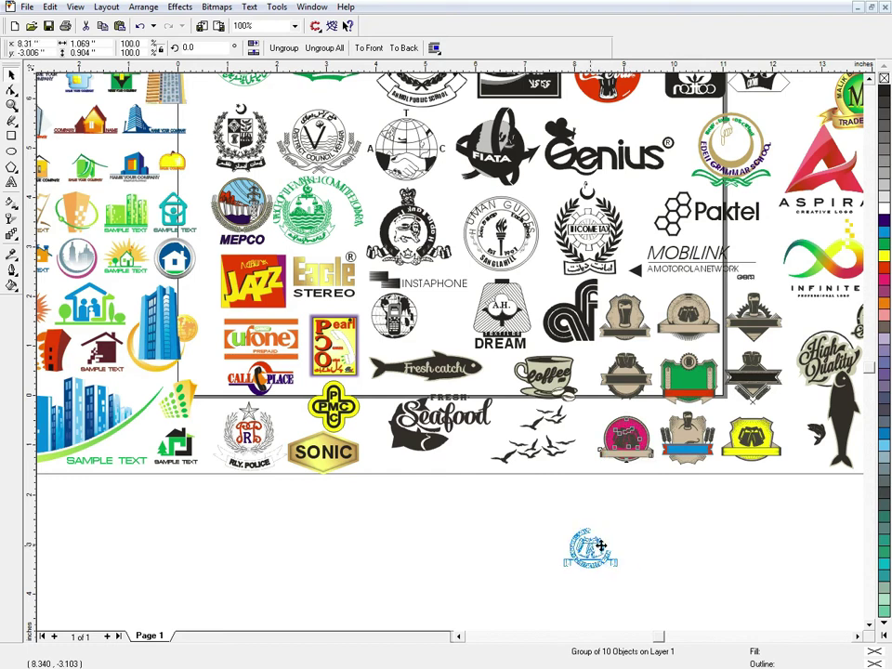
pyautogui.moveTo(621, 518); pyautogui.dragTo(761, 549)
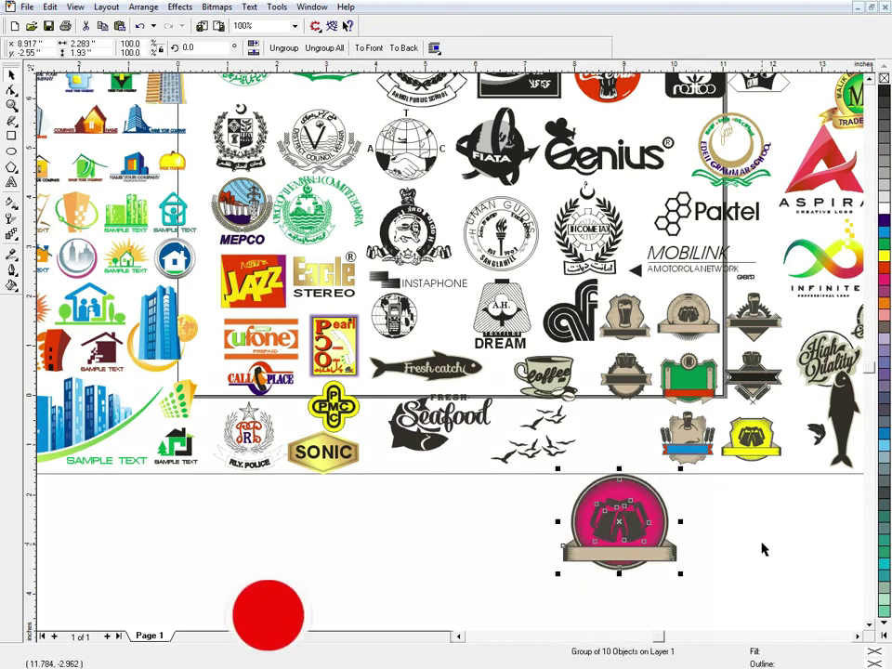
# - Ungroup the pink badge and move its beer mugs off to the right
pyautogui.click(281, 49)
pyautogui.click(502, 554)
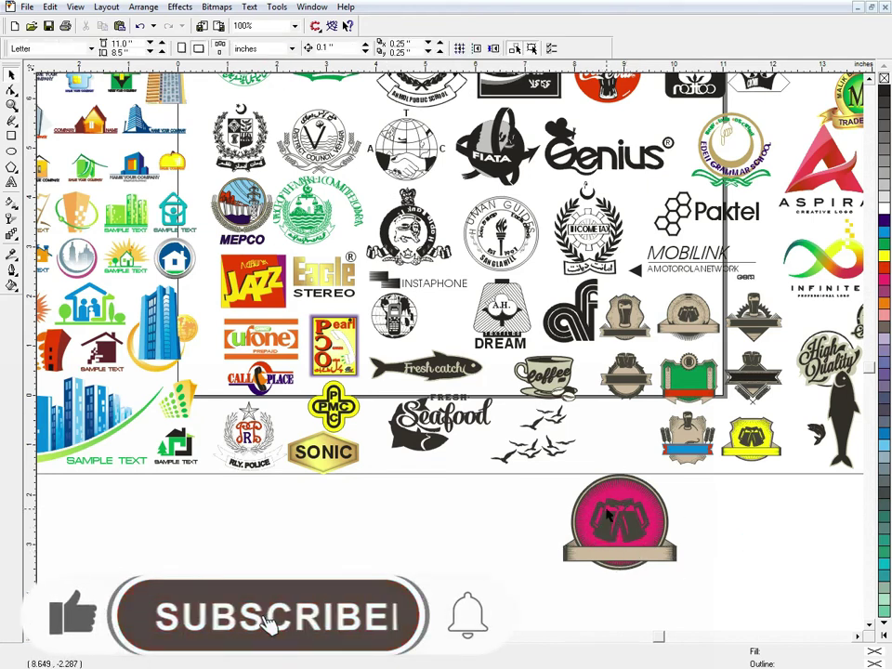
pyautogui.click(608, 513)
pyautogui.moveTo(613, 526); pyautogui.dragTo(745, 527)
pyautogui.click(669, 595)
# - Pull the pink and dark circles apart and move the green badge below the sheet
pyautogui.click(609, 525)
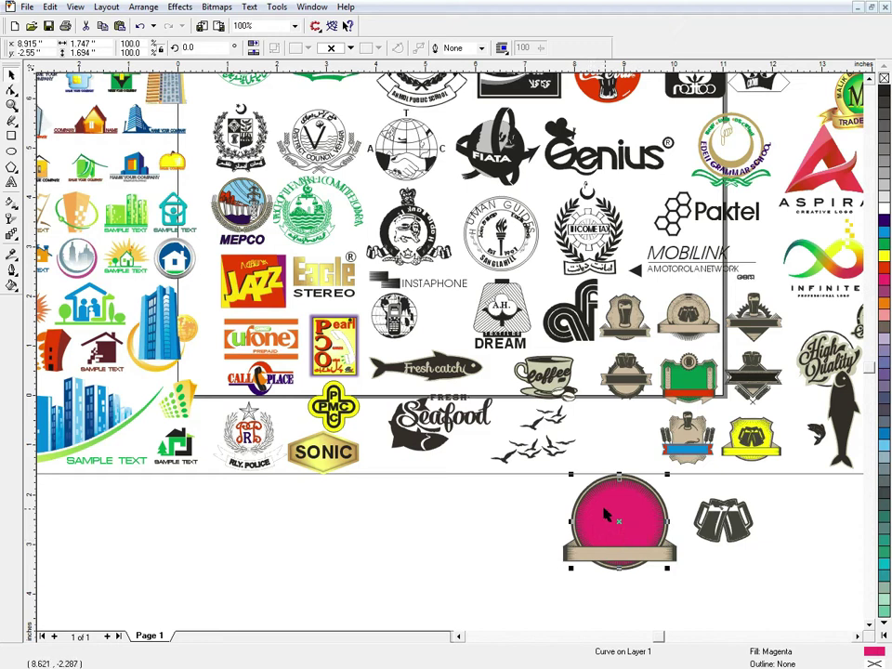
pyautogui.moveTo(587, 518); pyautogui.dragTo(527, 528)
pyautogui.moveTo(634, 502); pyautogui.dragTo(683, 508)
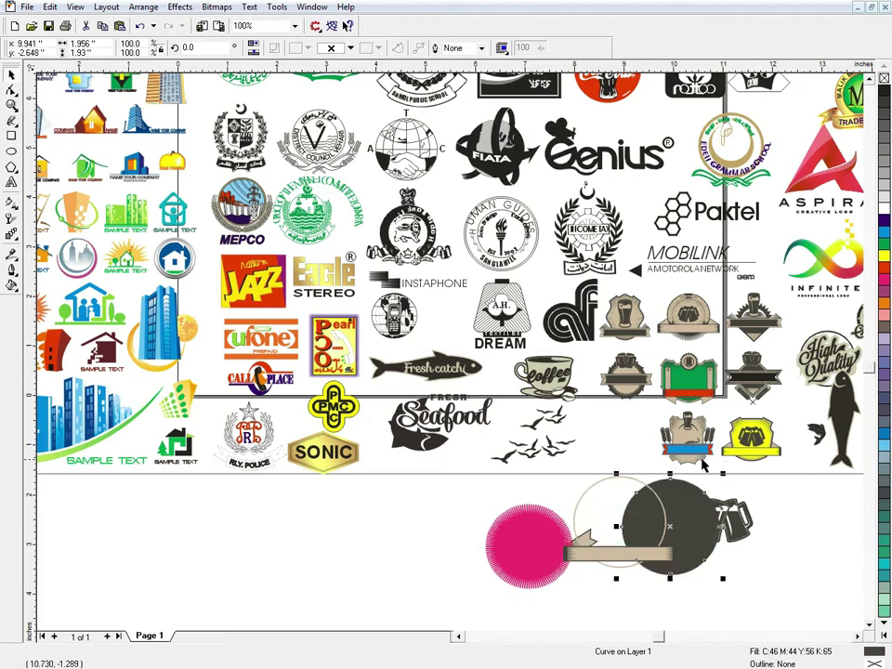
pyautogui.moveTo(717, 381)
pyautogui.mouseDown()
pyautogui.moveTo(391, 560)
pyautogui.moveTo(414, 548)
pyautogui.mouseUp()
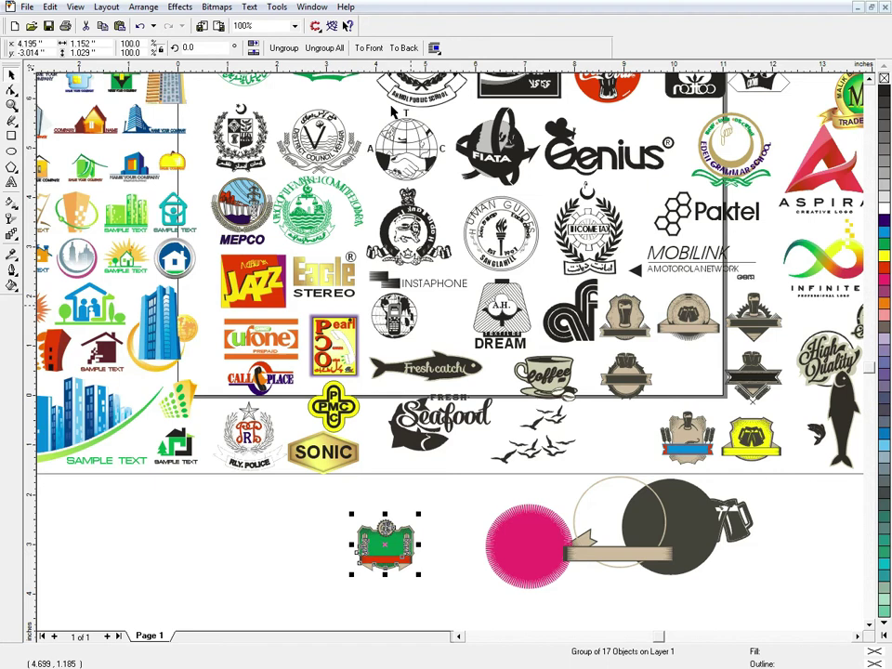
# - Ungroup the green badge and pull its green and dark back shapes apart
pyautogui.click(285, 48)
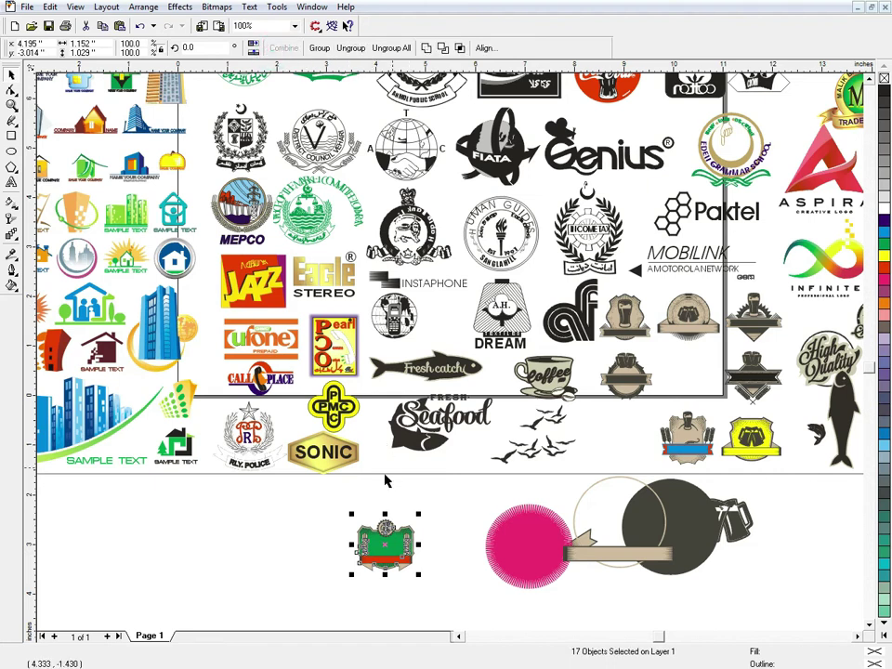
pyautogui.click(284, 514)
pyautogui.moveTo(388, 537); pyautogui.dragTo(341, 524)
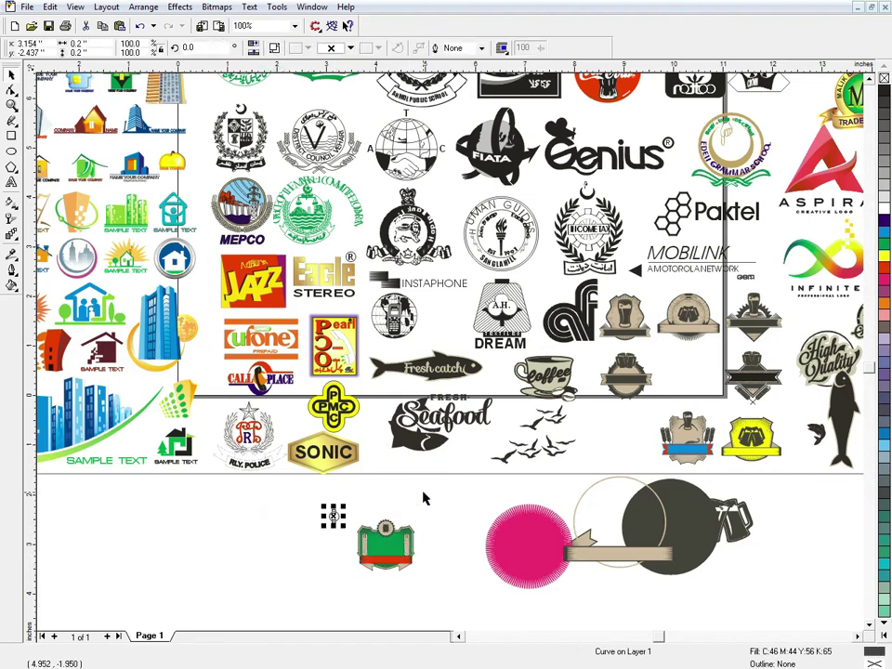
pyautogui.moveTo(392, 550); pyautogui.dragTo(304, 553)
pyautogui.click(418, 554)
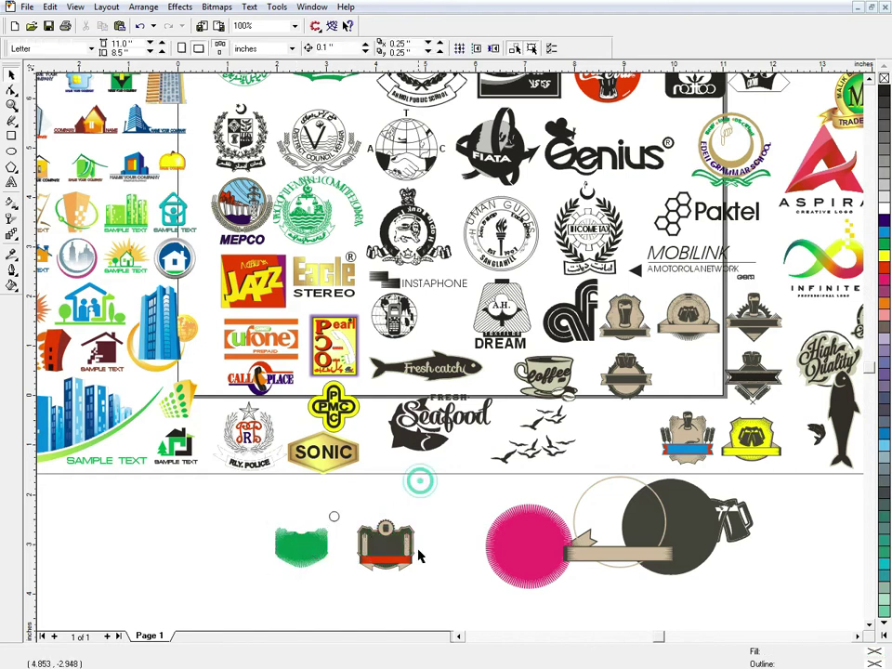
pyautogui.moveTo(399, 536); pyautogui.dragTo(460, 505)
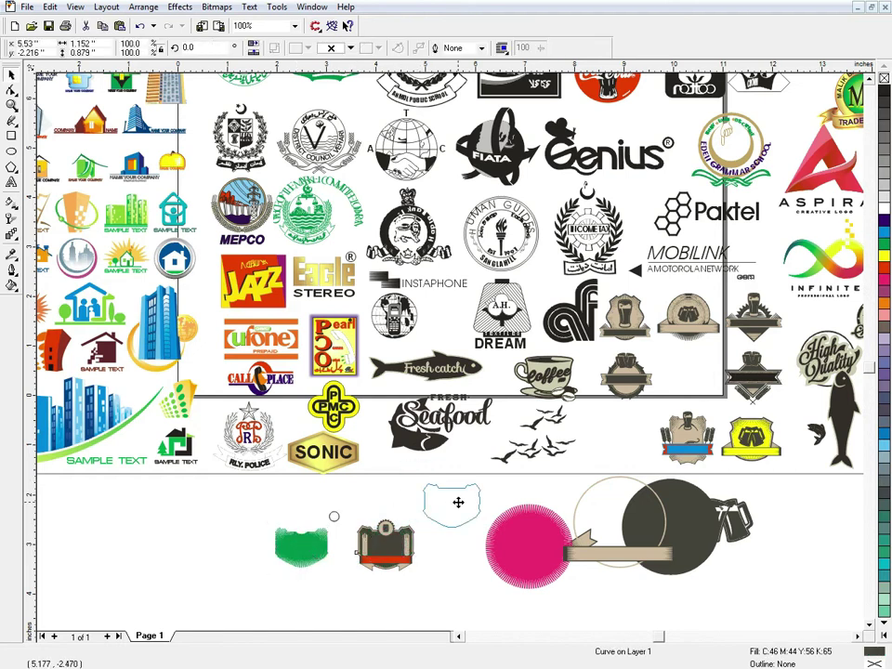
pyautogui.click(447, 554)
# - Move the 13-piece group left and pull a small piece and red bar off the gear
pyautogui.click(456, 556)
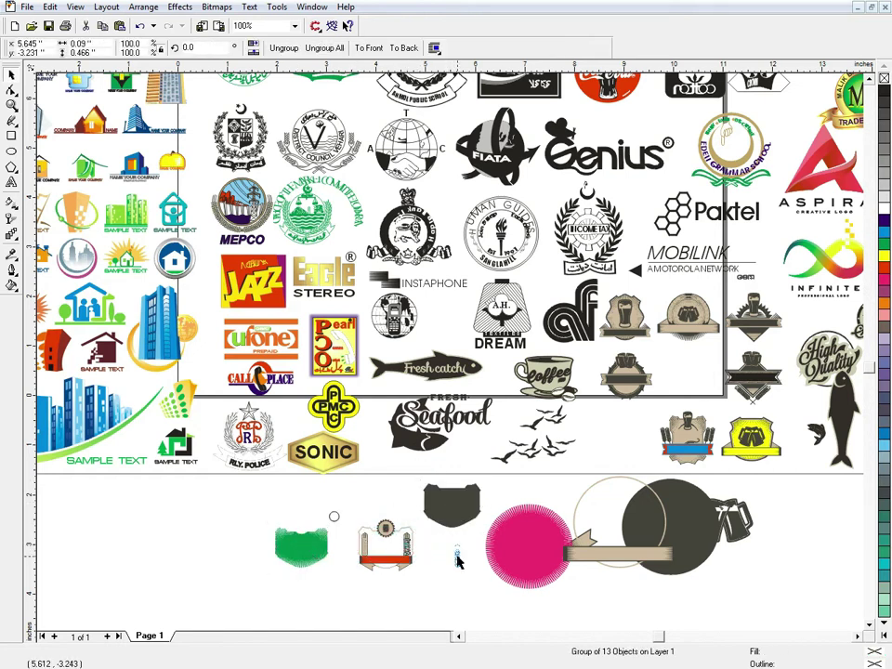
pyautogui.moveTo(456, 555); pyautogui.dragTo(332, 576)
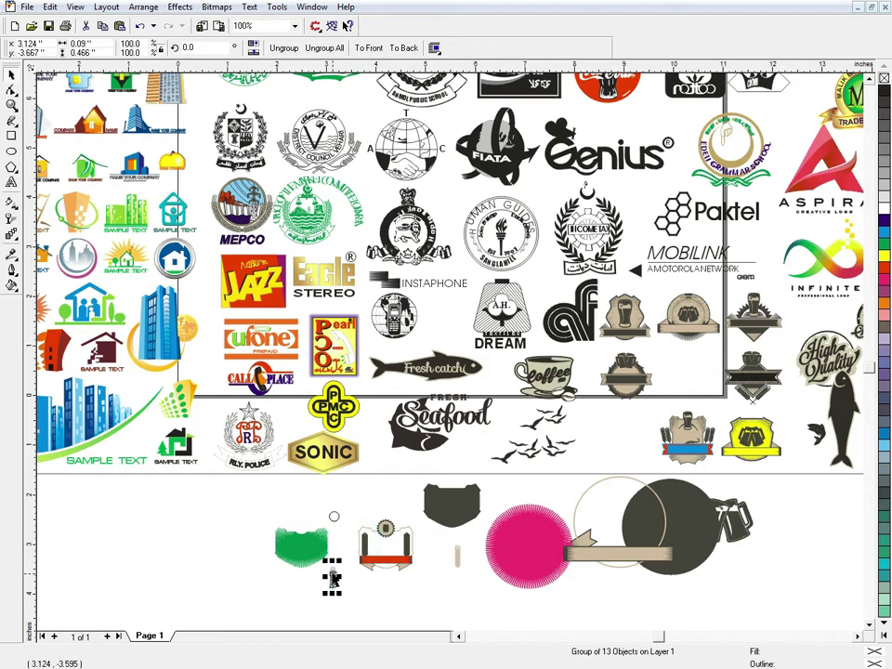
pyautogui.press('Escape')
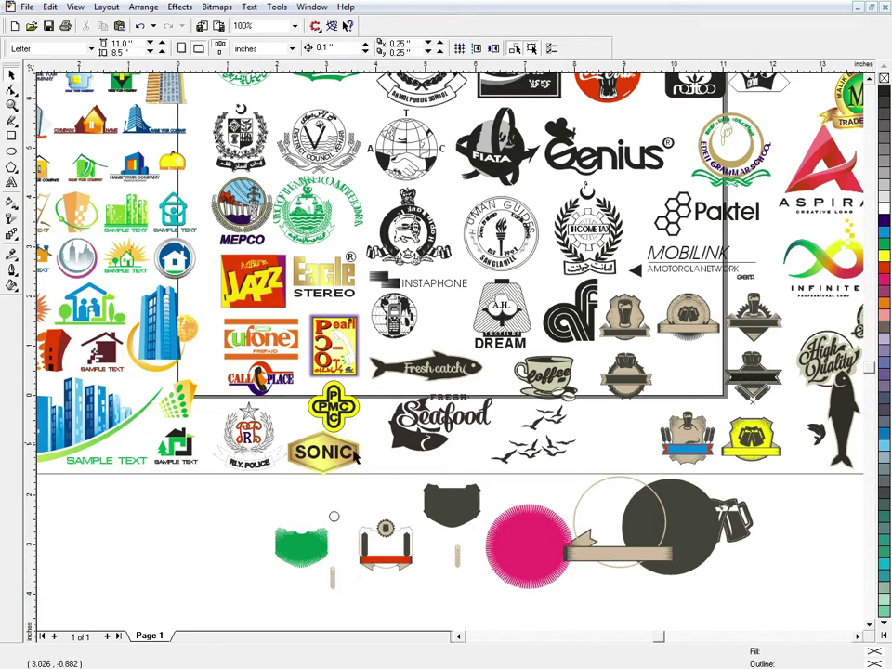
pyautogui.click(390, 533)
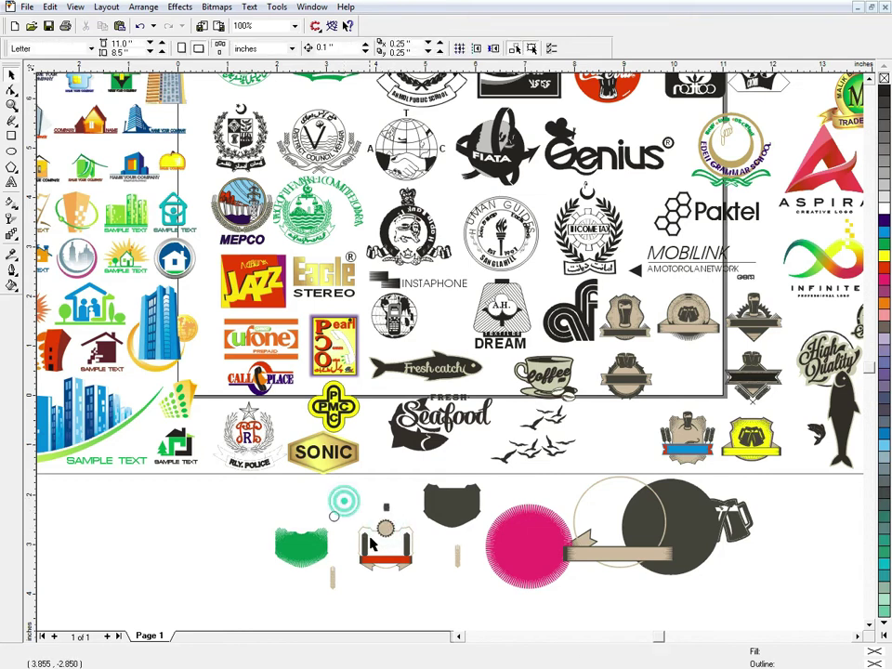
pyautogui.moveTo(387, 530)
pyautogui.mouseDown()
pyautogui.moveTo(374, 520)
pyautogui.moveTo(406, 505)
pyautogui.mouseUp()
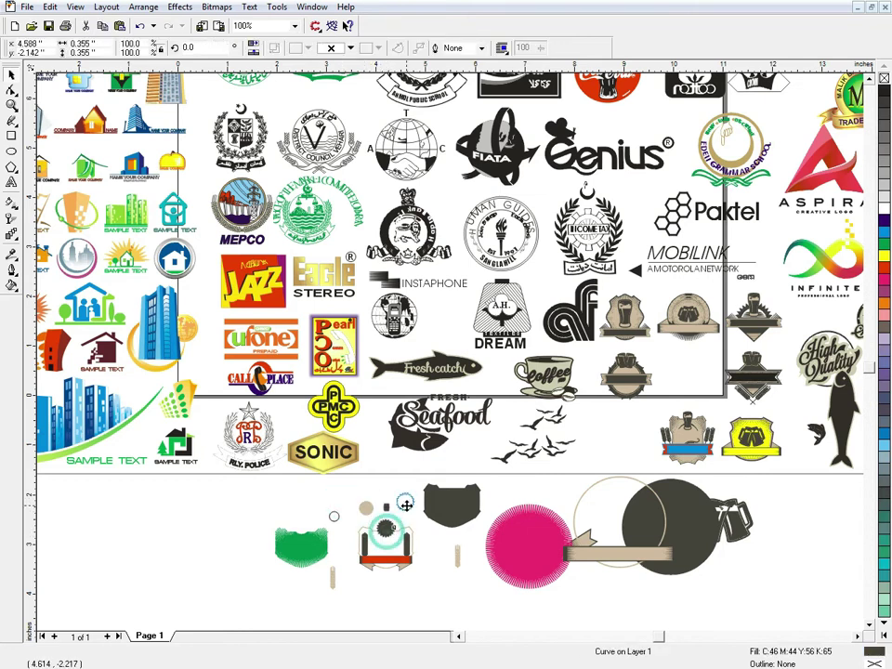
pyautogui.moveTo(405, 567); pyautogui.dragTo(440, 594)
# - Recolour the green cap-shaped piece blue from the palette
pyautogui.click(300, 545)
pyautogui.click(884, 288)
pyautogui.click(883, 271)
pyautogui.click(885, 256)
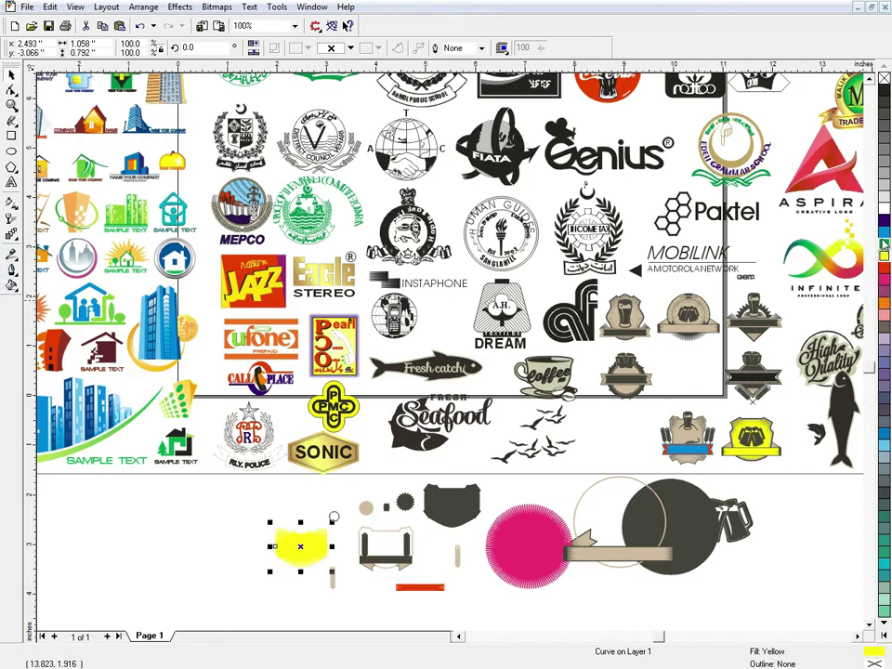
pyautogui.click(884, 242)
pyautogui.click(884, 230)
pyautogui.click(881, 220)
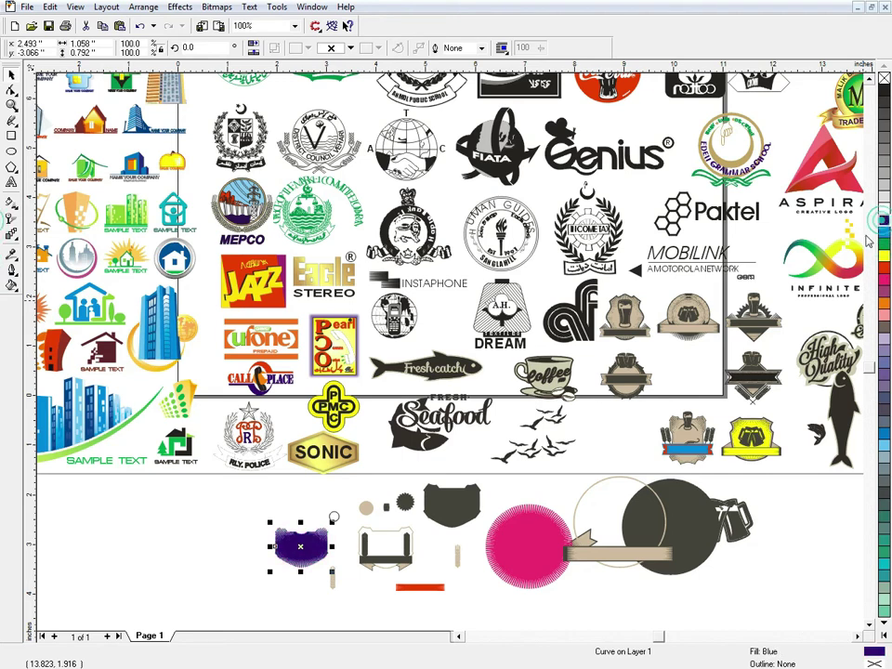
pyautogui.click(320, 562)
# - Recolour the dark horizontal bar piece red
pyautogui.moveTo(376, 554); pyautogui.dragTo(345, 599)
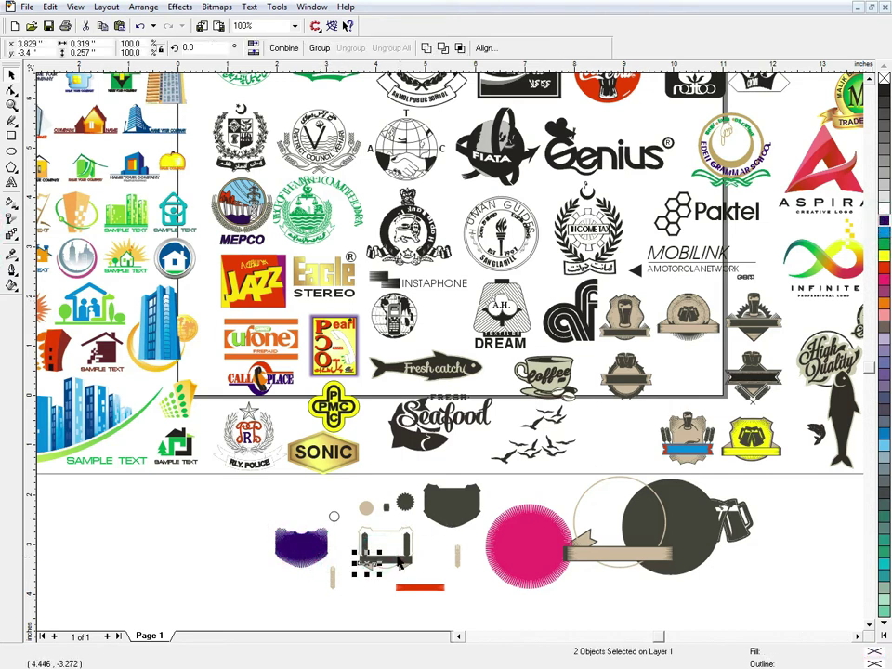
pyautogui.click(346, 593)
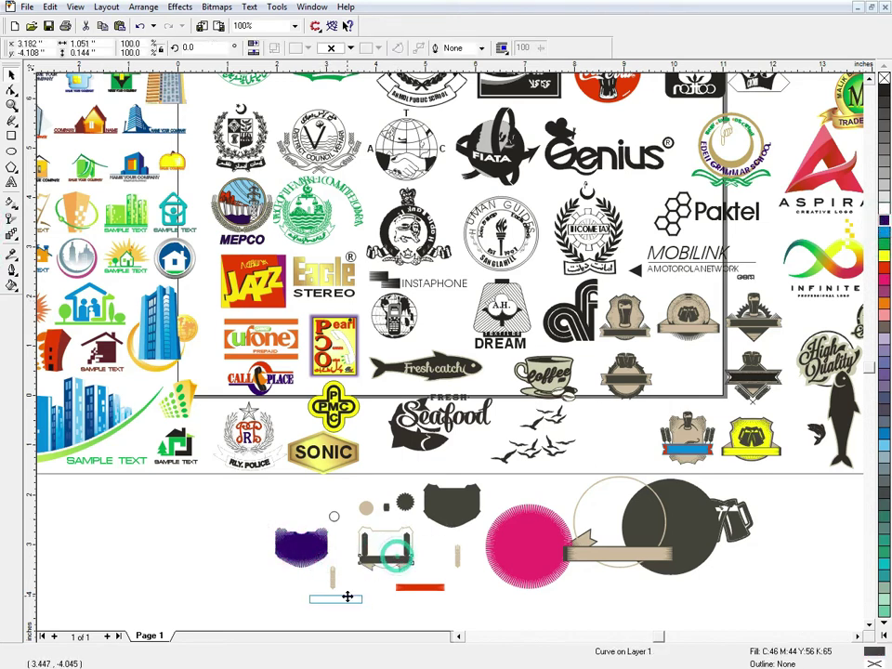
pyautogui.click(884, 277)
pyautogui.click(884, 265)
# - Return the bar to dark brown and click through the logo groups on the sheet
pyautogui.click(883, 360)
pyautogui.click(621, 381)
pyautogui.click(697, 308)
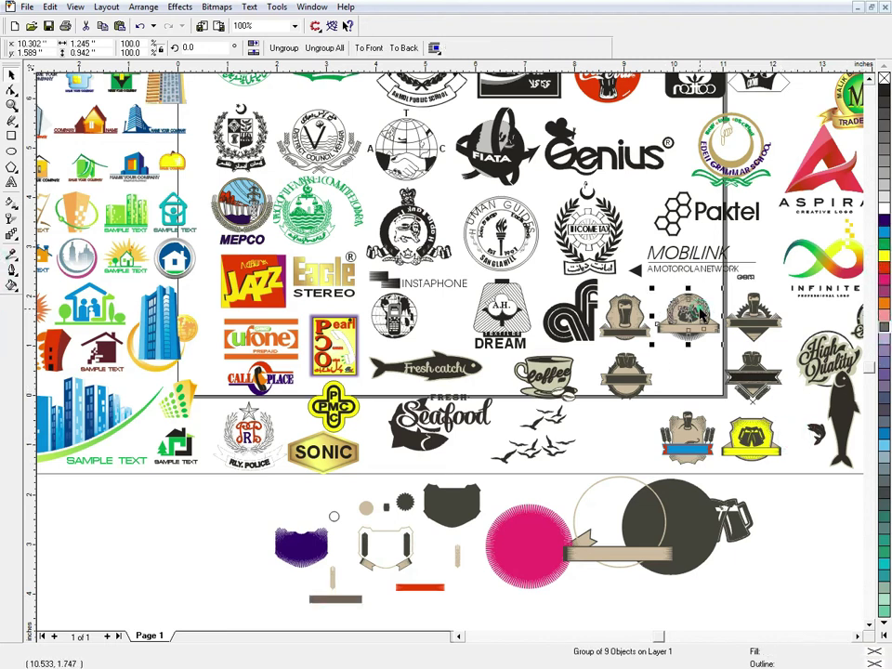
pyautogui.click(565, 296)
pyautogui.click(500, 283)
pyautogui.click(371, 194)
pyautogui.click(305, 169)
pyautogui.click(248, 162)
pyautogui.click(209, 218)
pyautogui.click(209, 219)
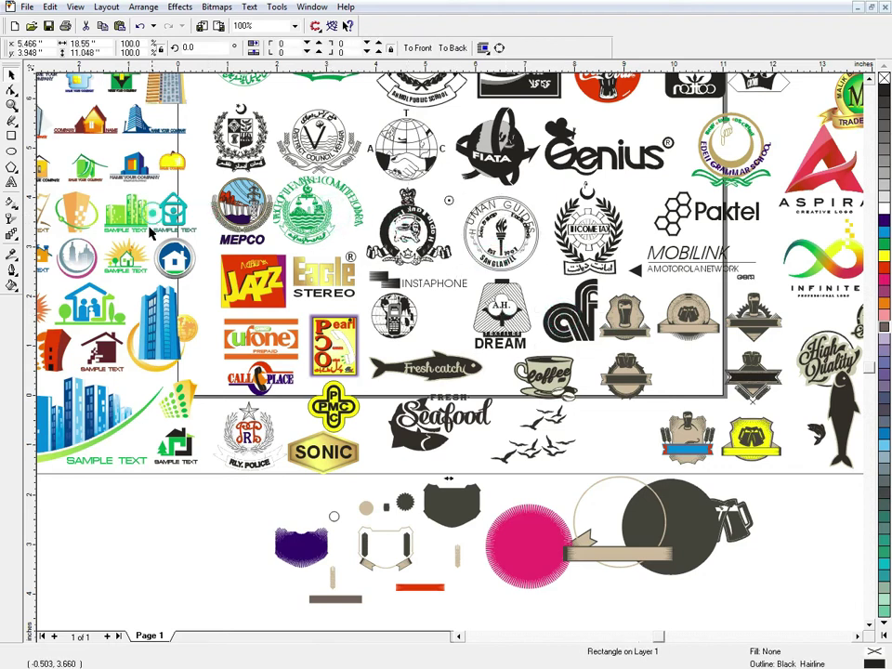
# - Scroll to the top-left logo block and ungroup it into separate objects
pyautogui.click(457, 635)
pyautogui.click(456, 636)
pyautogui.click(456, 635)
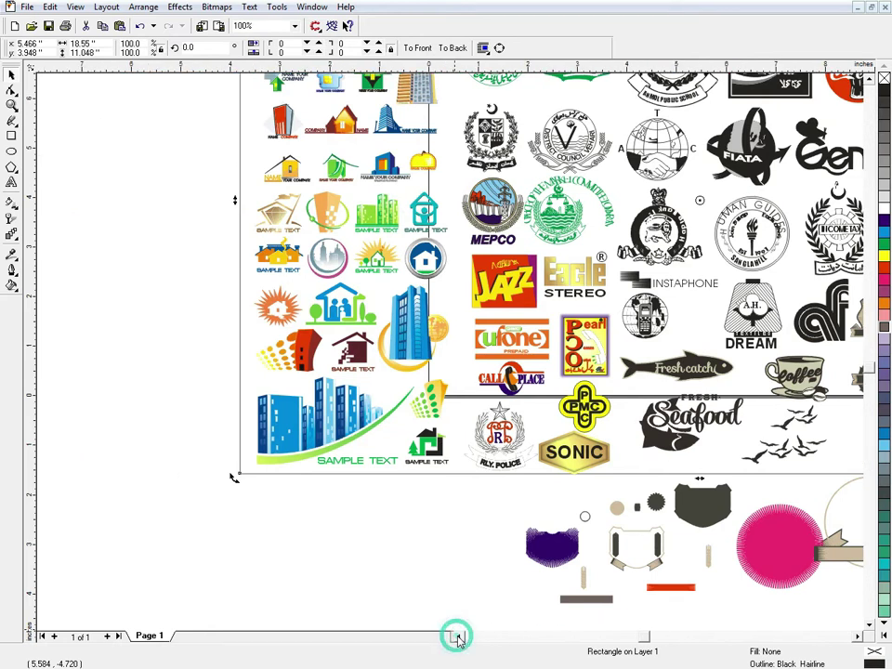
pyautogui.click(870, 78)
pyautogui.click(871, 78)
pyautogui.click(871, 78)
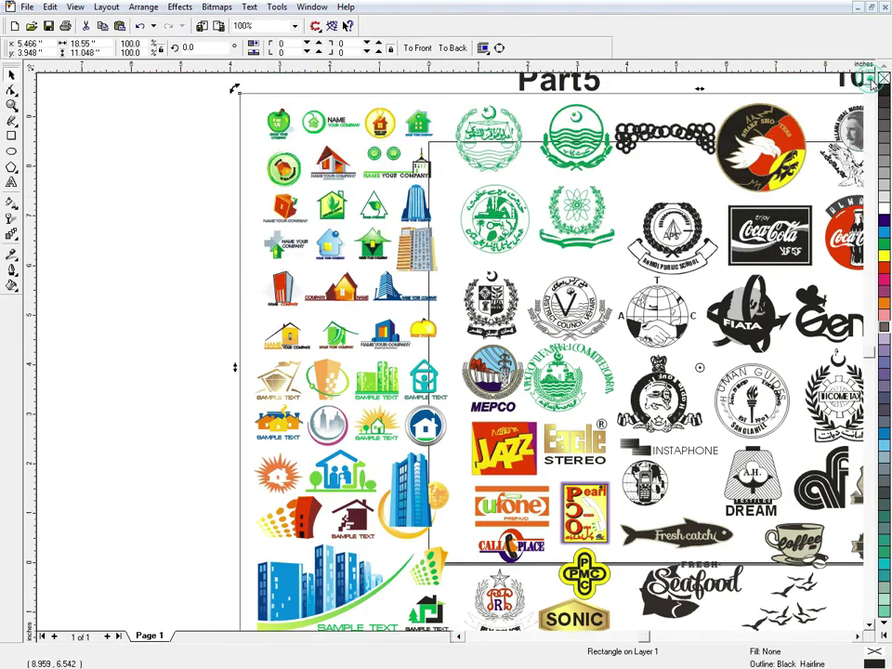
pyautogui.click(871, 78)
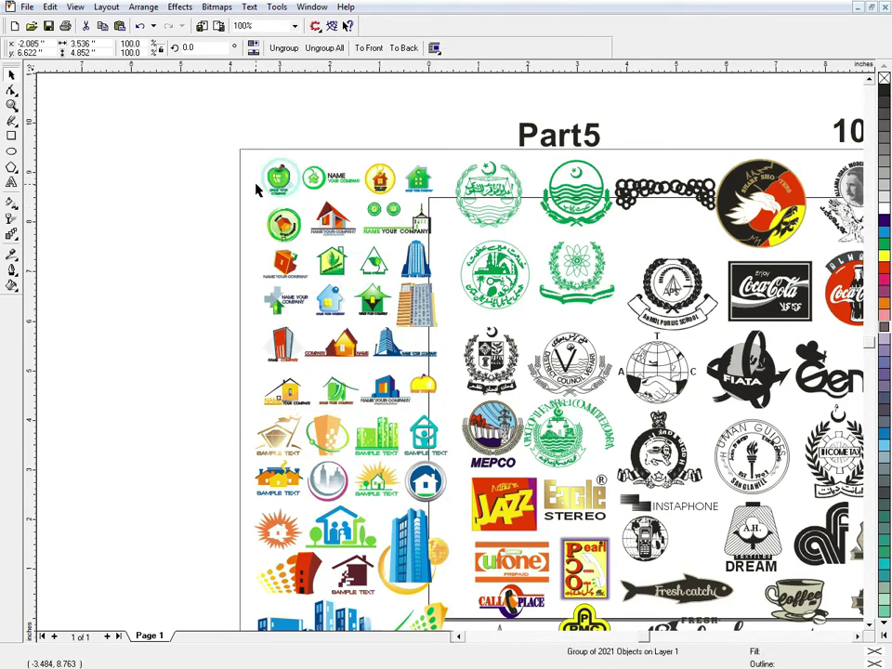
pyautogui.moveTo(281, 183); pyautogui.dragTo(262, 188)
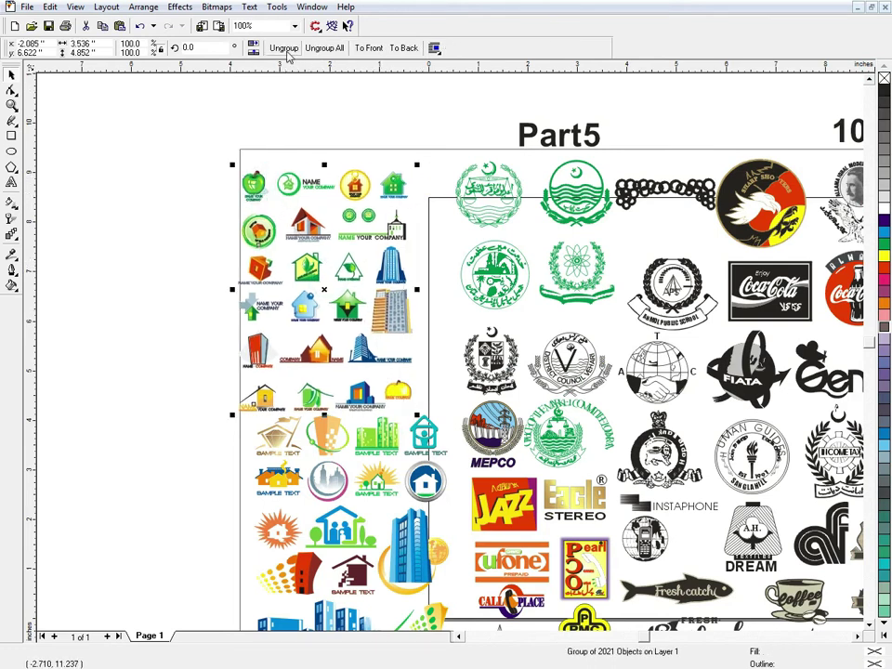
pyautogui.click(285, 48)
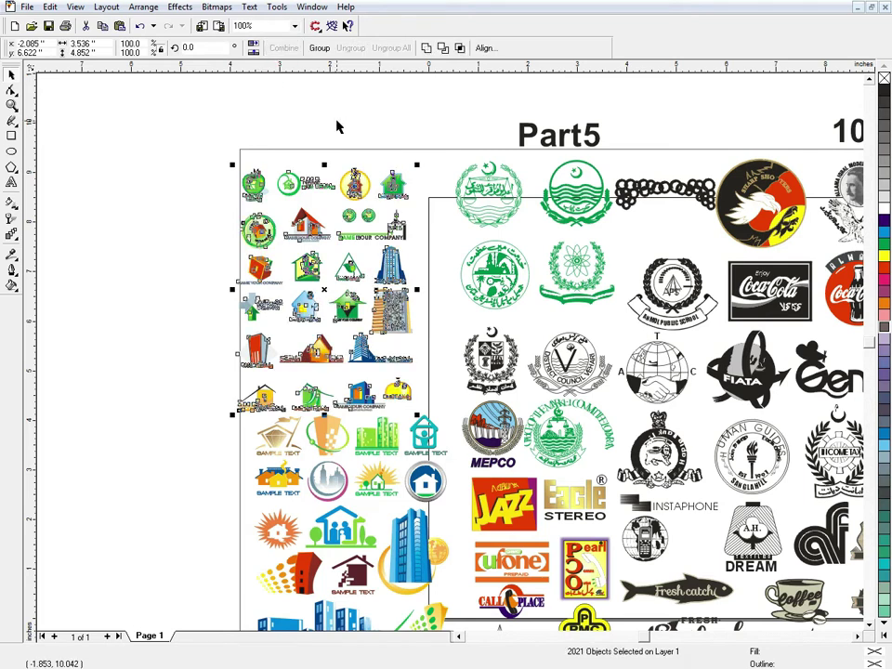
pyautogui.click(201, 186)
pyautogui.click(193, 157)
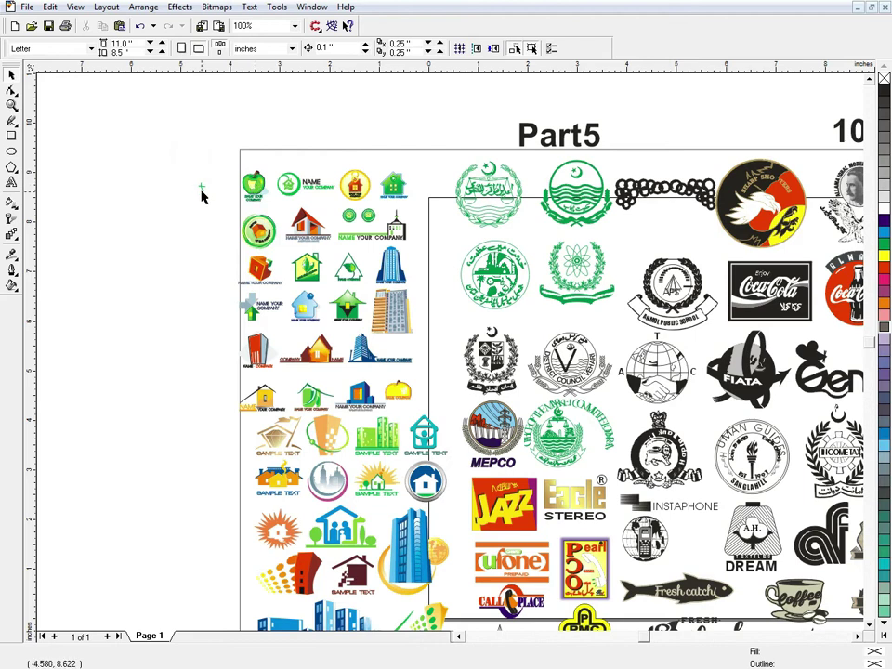
pyautogui.click(253, 192)
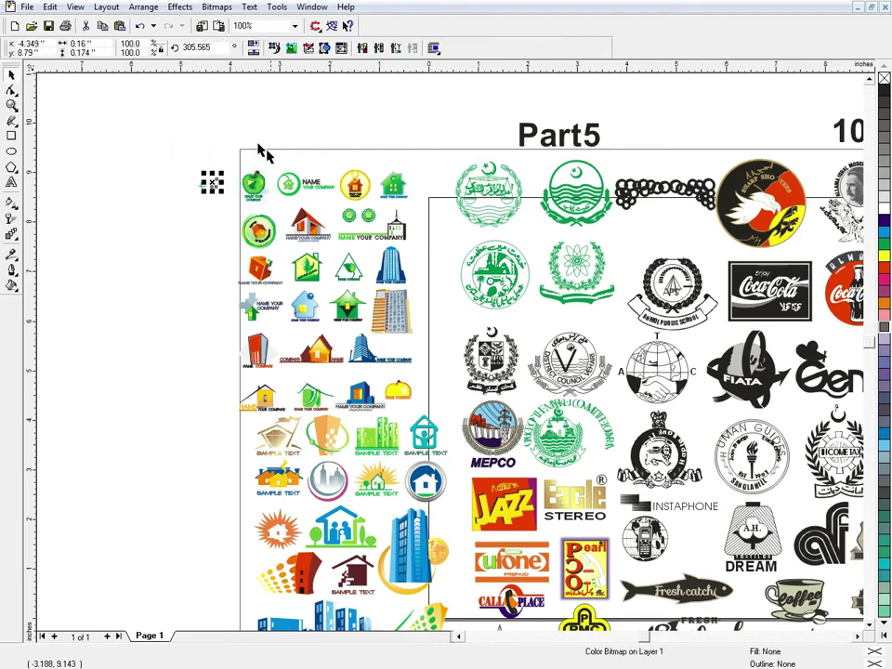
pyautogui.click(229, 126)
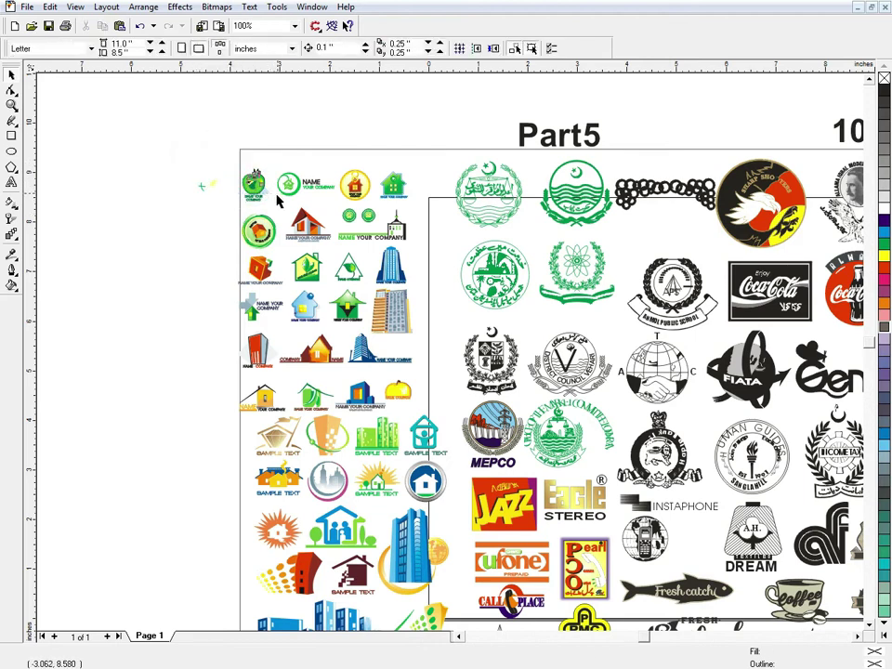
# - Select all 36 pieces of the first green logo and inspect neighbouring objects
pyautogui.moveTo(220, 160); pyautogui.dragTo(279, 200)
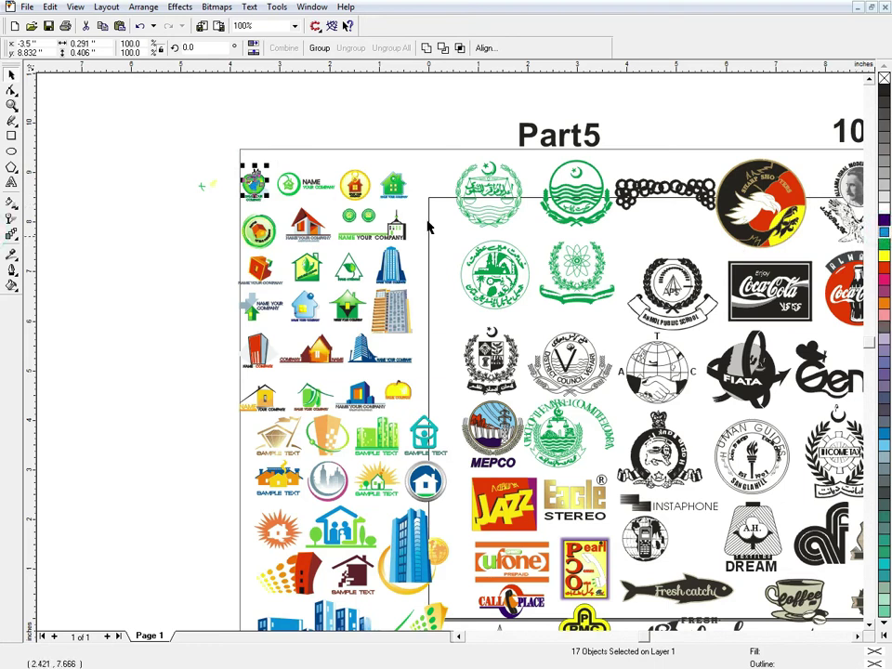
pyautogui.click(350, 121)
pyautogui.click(263, 183)
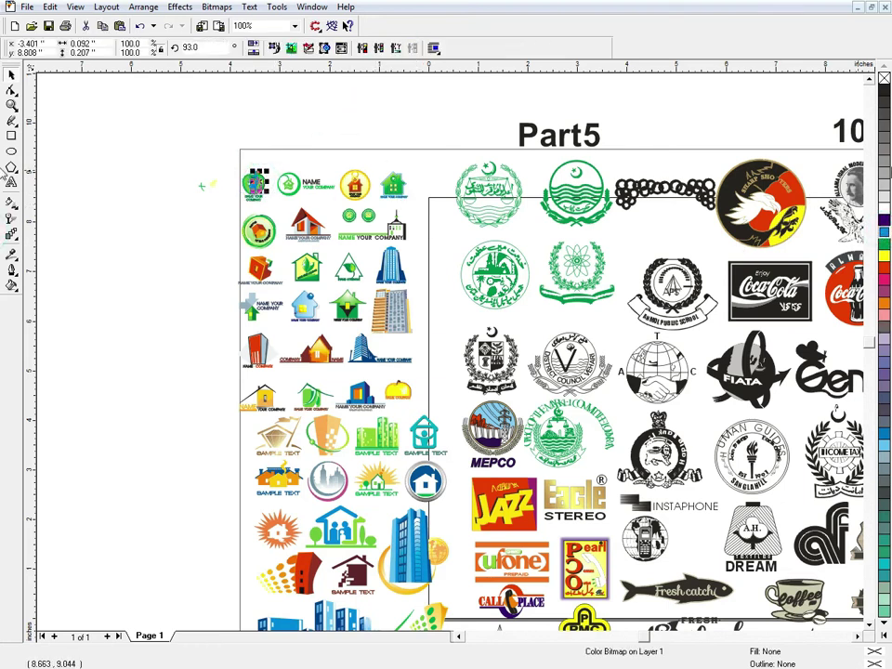
pyautogui.click(357, 143)
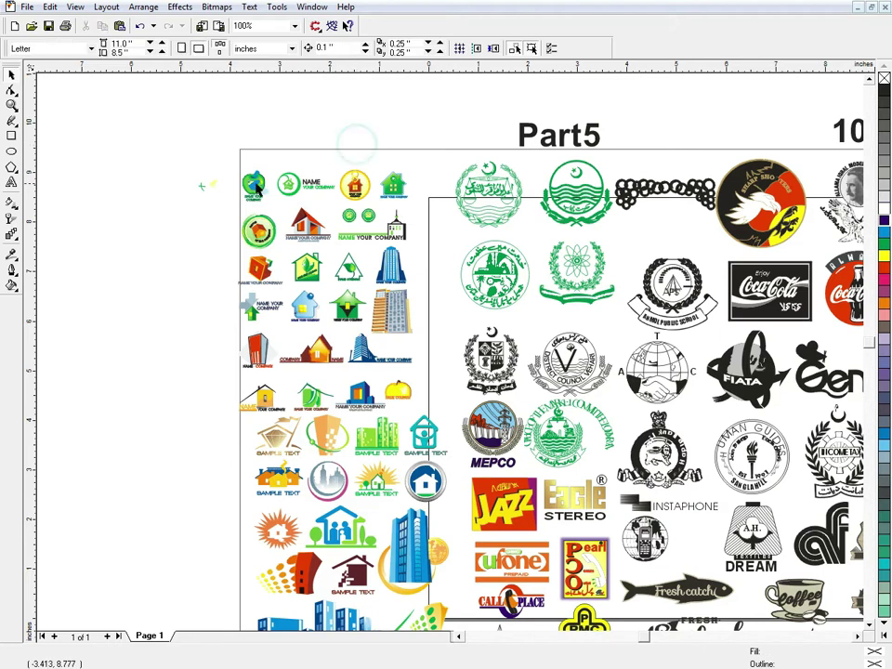
pyautogui.click(247, 189)
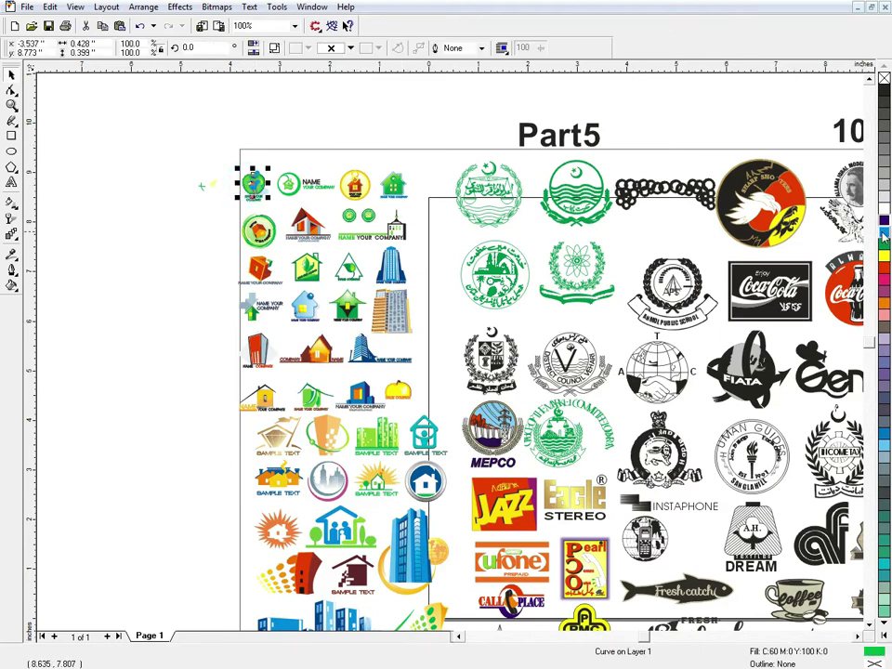
pyautogui.moveTo(223, 151); pyautogui.dragTo(277, 207)
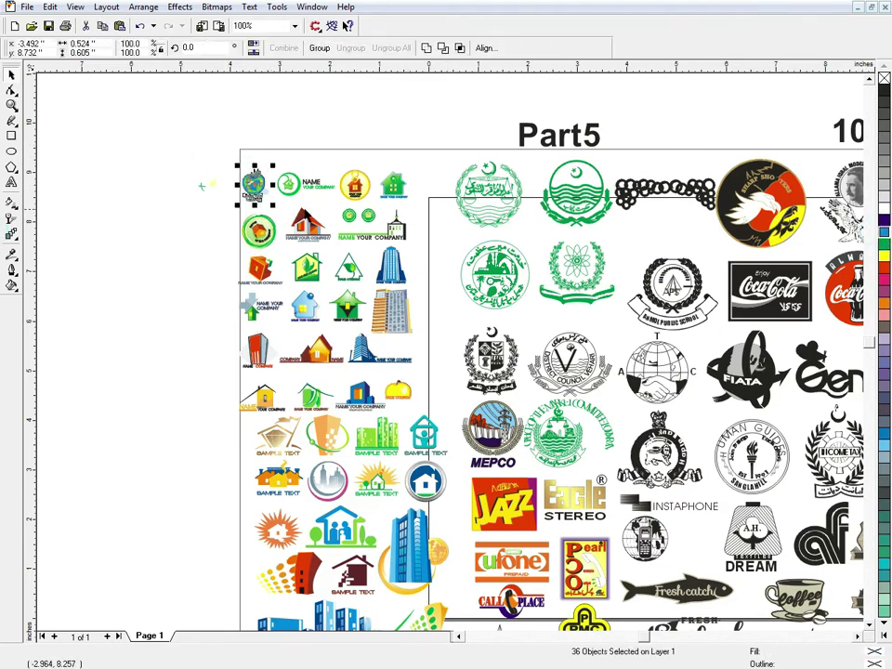
pyautogui.click(179, 120)
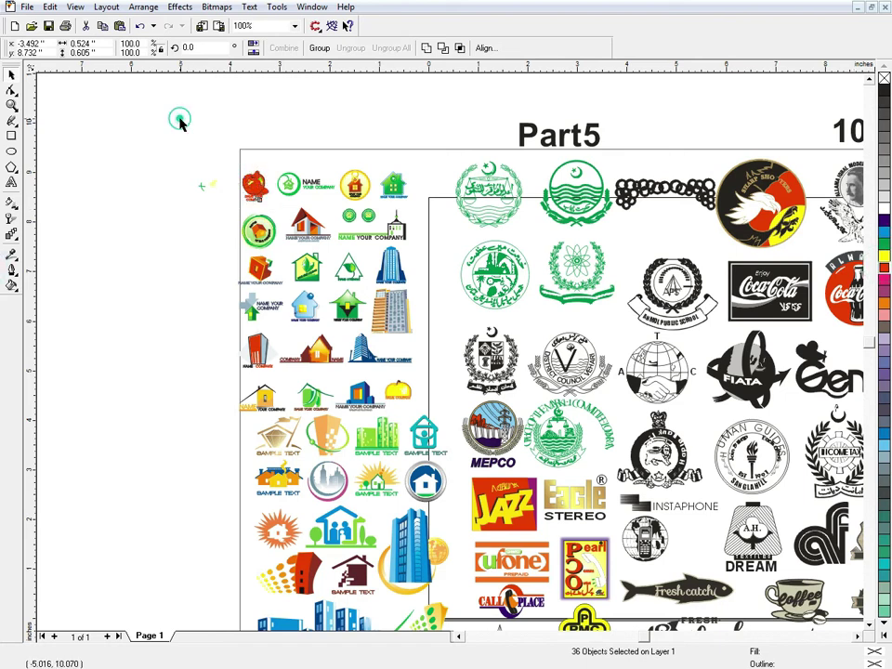
pyautogui.click(263, 238)
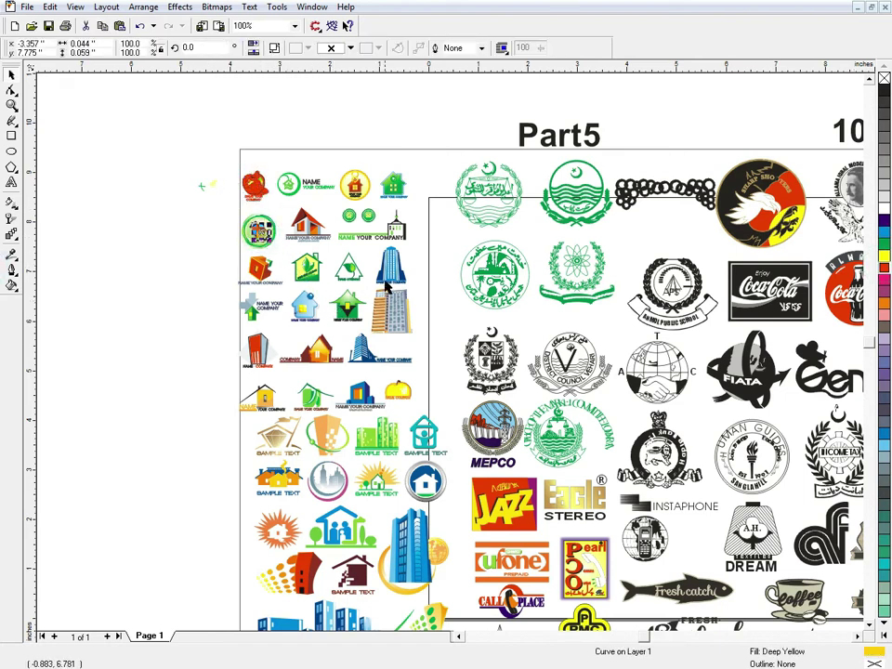
pyautogui.press('Tab')
pyautogui.press('Tab')
pyautogui.press('Tab')
pyautogui.press('Tab')
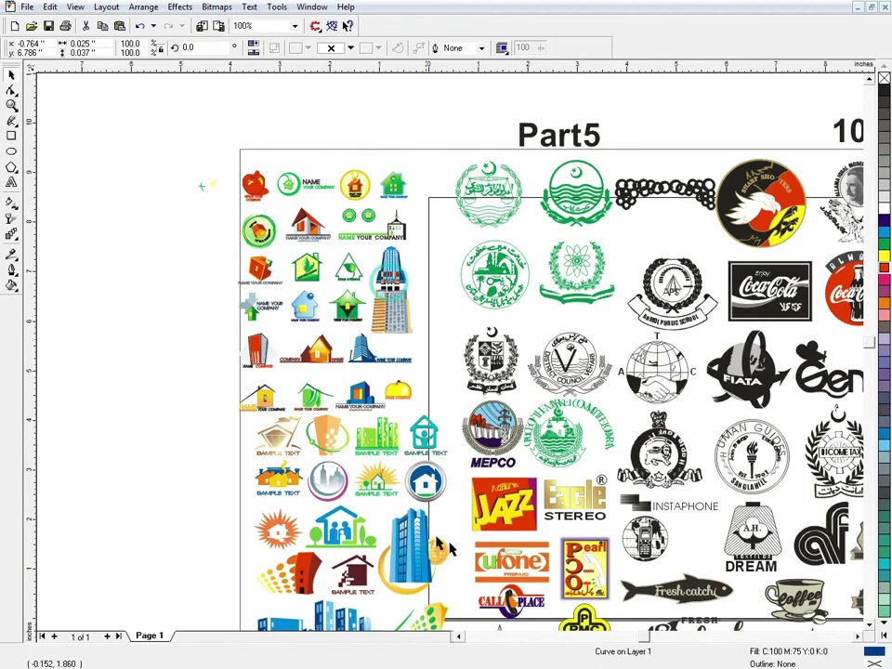
# - Fill the building logos group red, then undo to restore its original colours
pyautogui.click(406, 563)
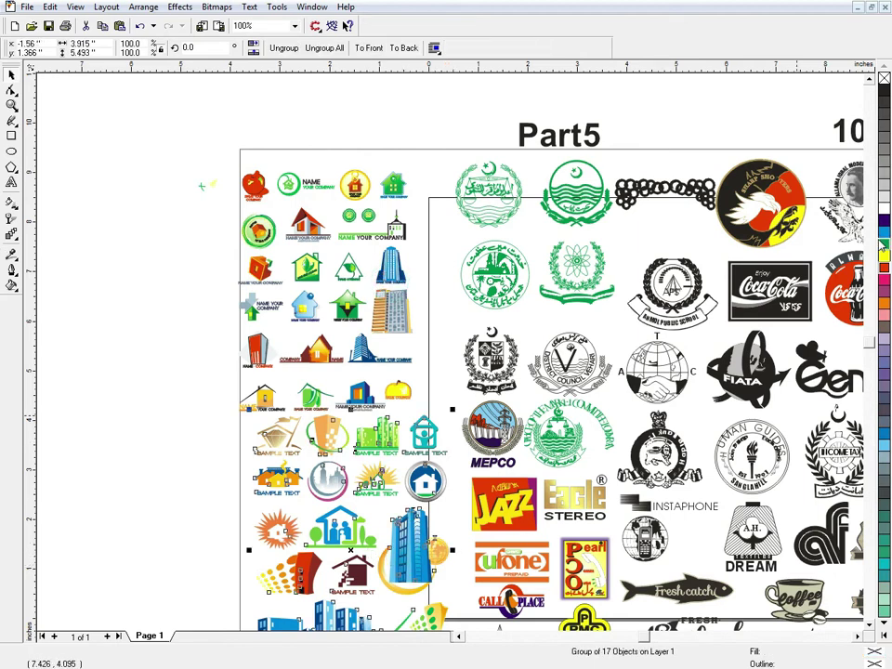
pyautogui.click(885, 273)
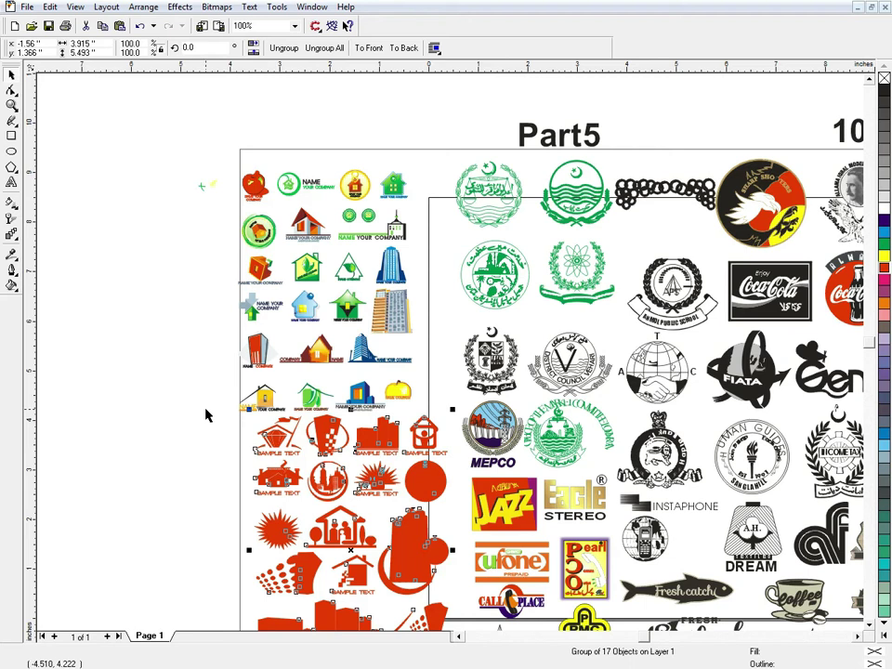
pyautogui.hotkey('ctrl', 'z')
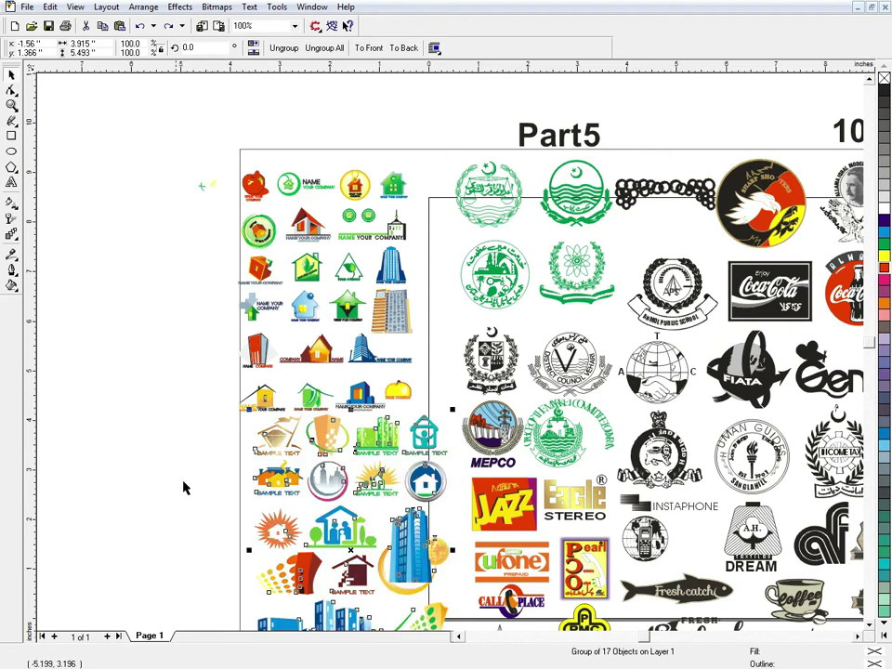
# - Scroll around the logo sheet to look it over
pyautogui.click(860, 639)
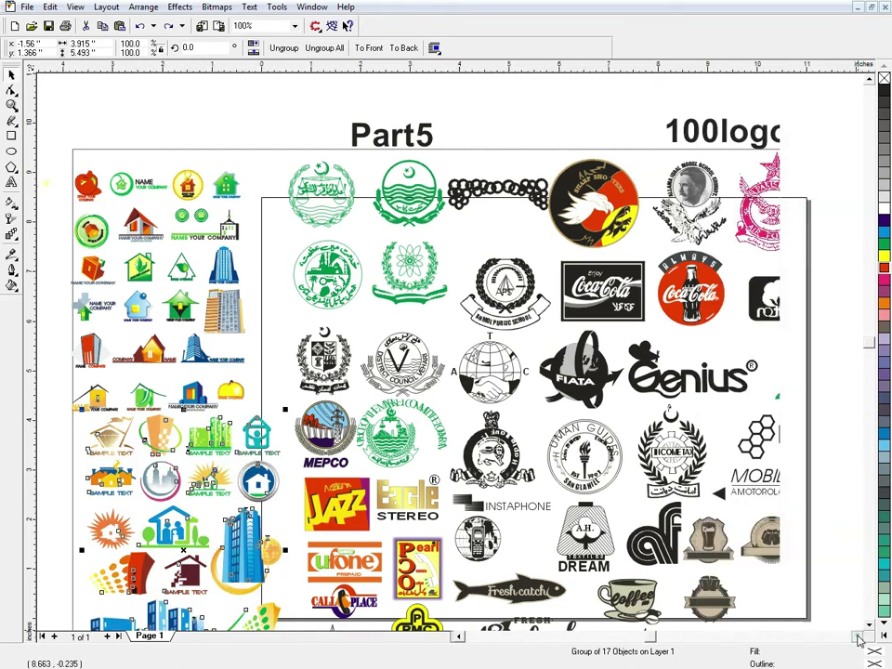
pyautogui.click(860, 639)
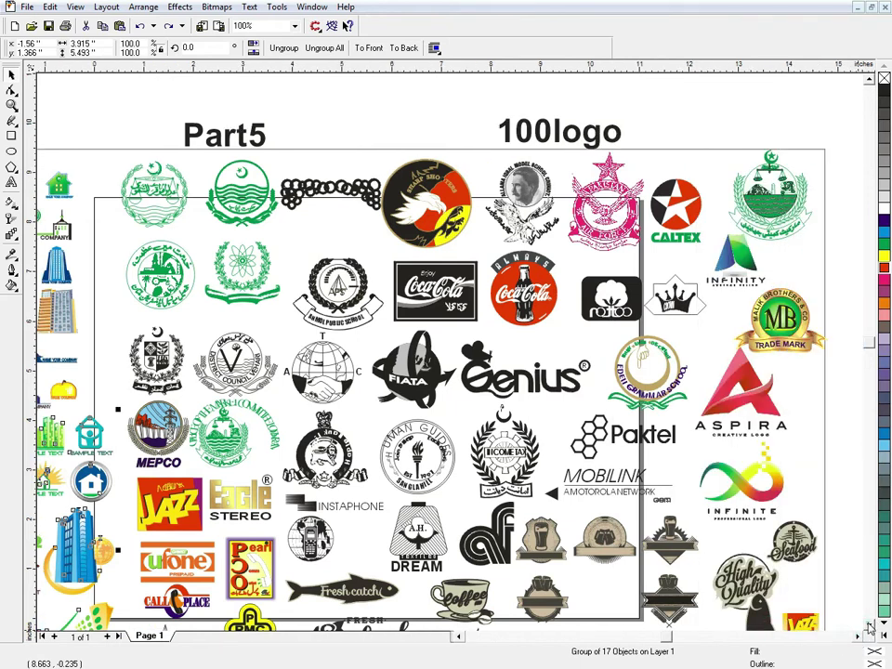
pyautogui.click(869, 626)
pyautogui.click(870, 626)
pyautogui.click(870, 626)
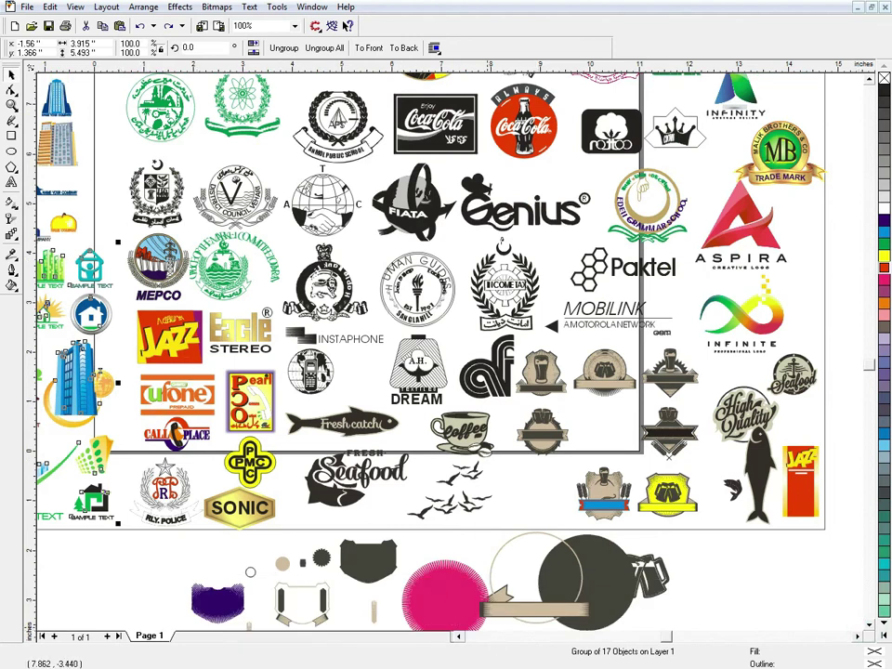
pyautogui.click(458, 637)
pyautogui.click(458, 637)
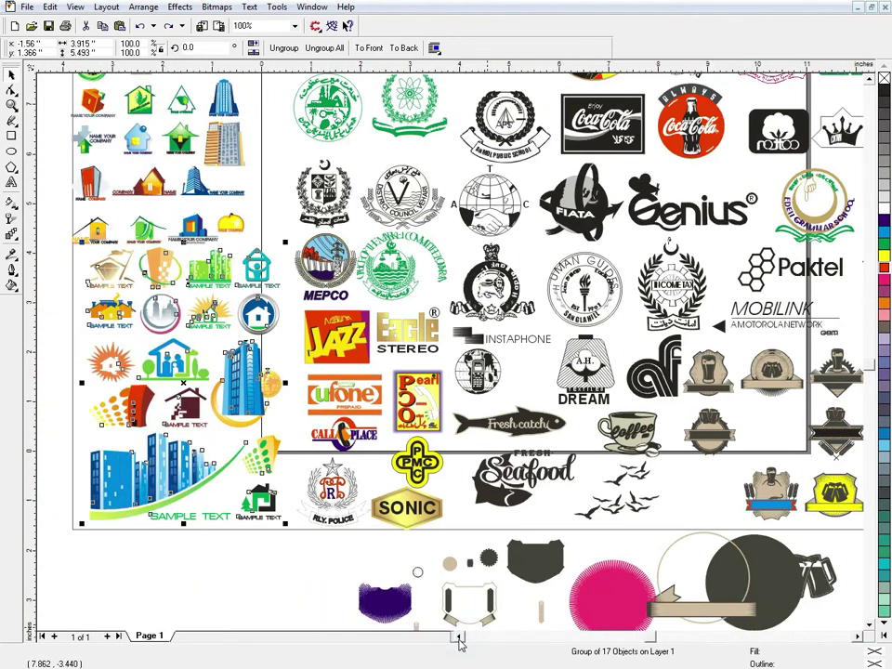
pyautogui.click(868, 83)
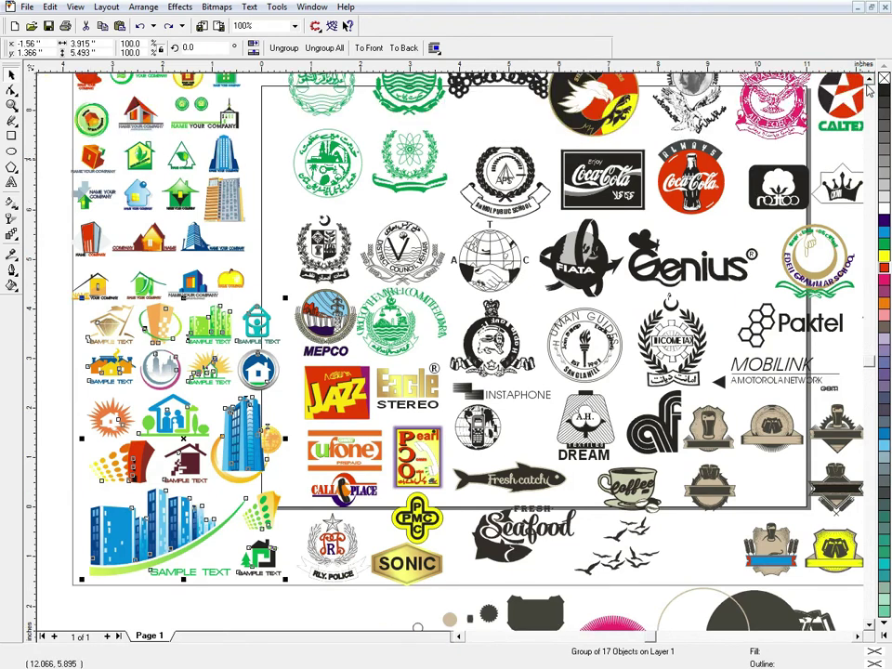
pyautogui.click(868, 83)
pyautogui.click(868, 84)
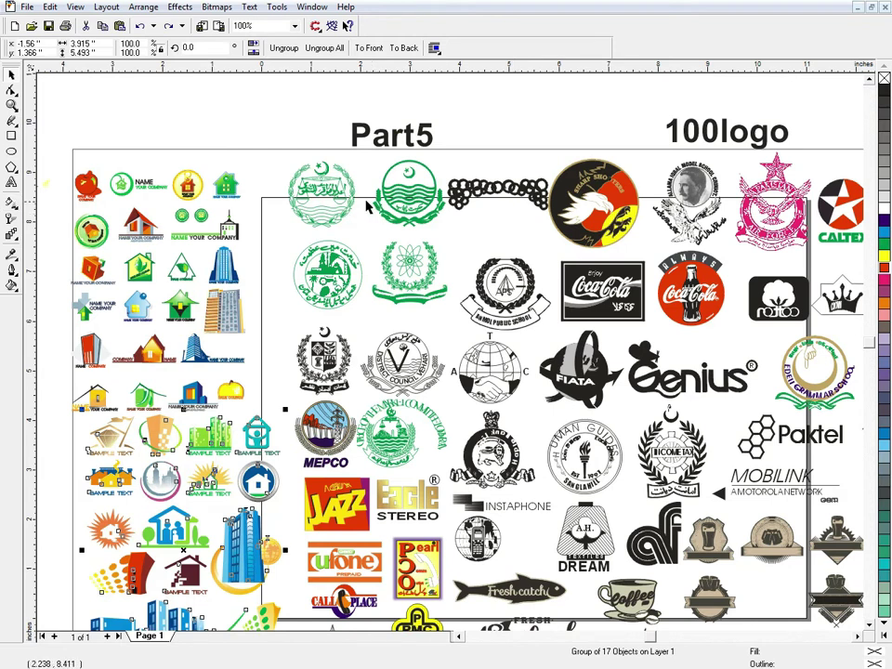
# - Fill the first green emblem teal and the emblem beside it dark blue
pyautogui.moveTo(262, 154); pyautogui.dragTo(364, 234)
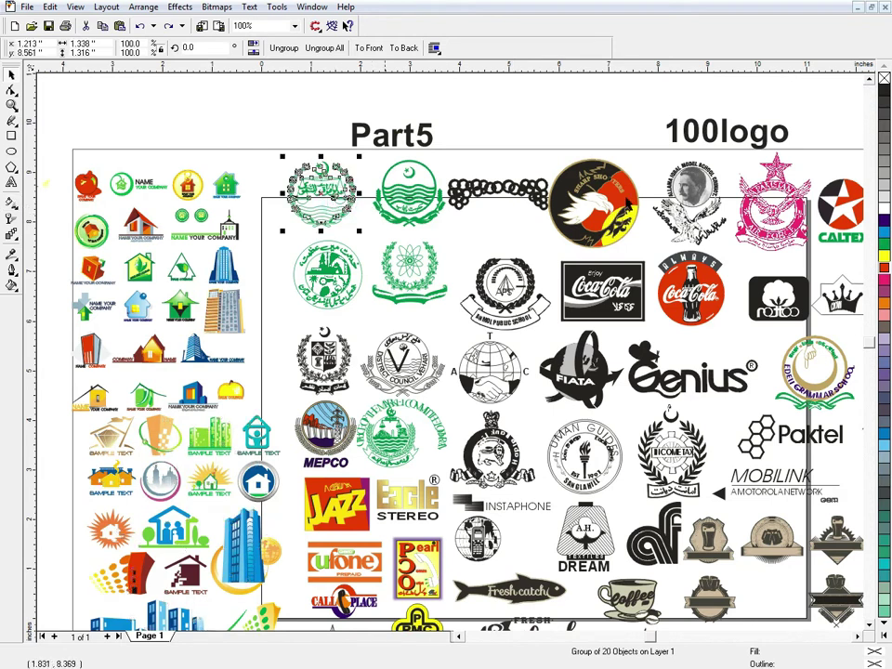
pyautogui.click(884, 233)
pyautogui.click(292, 143)
pyautogui.click(404, 223)
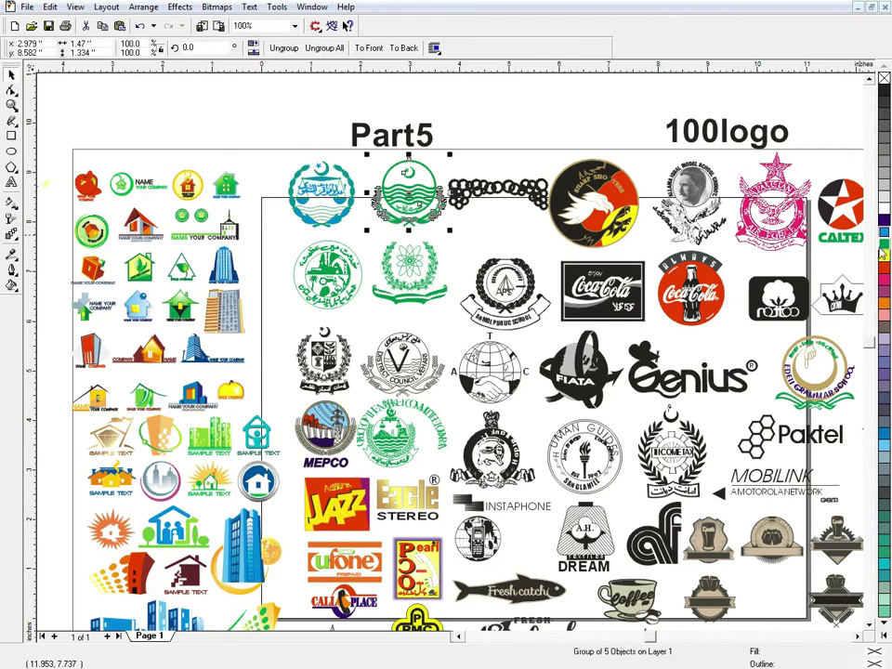
pyautogui.click(883, 217)
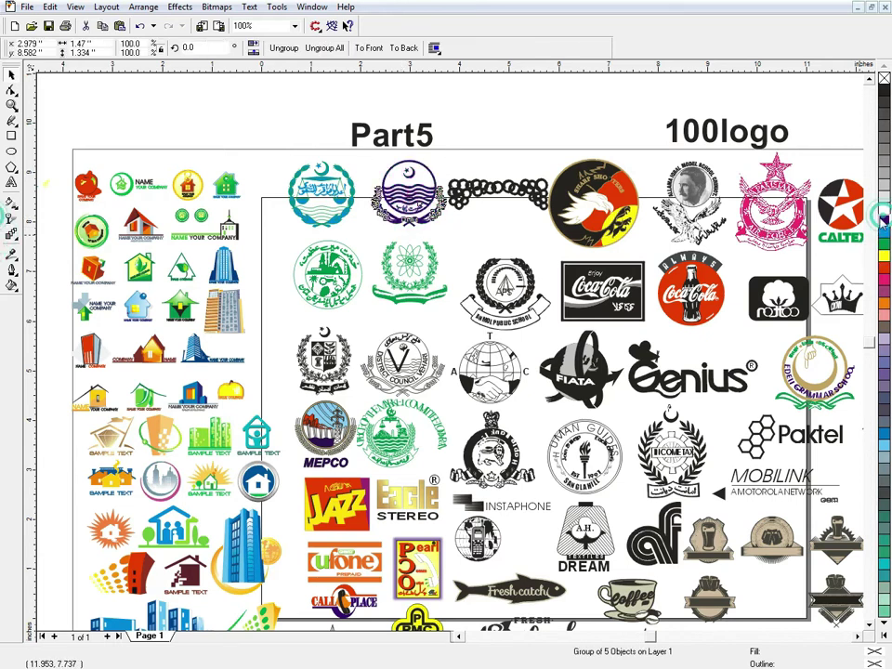
# - Fill the Coca-Cola logo solid red, then undo it back to black and white
pyautogui.click(498, 124)
pyautogui.click(501, 176)
pyautogui.click(503, 112)
pyautogui.click(602, 288)
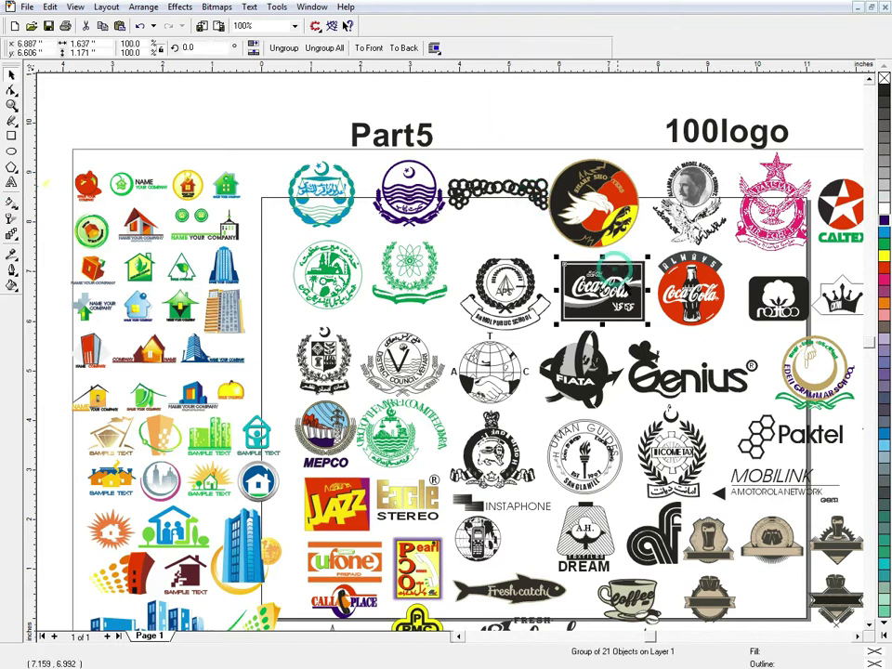
pyautogui.click(883, 268)
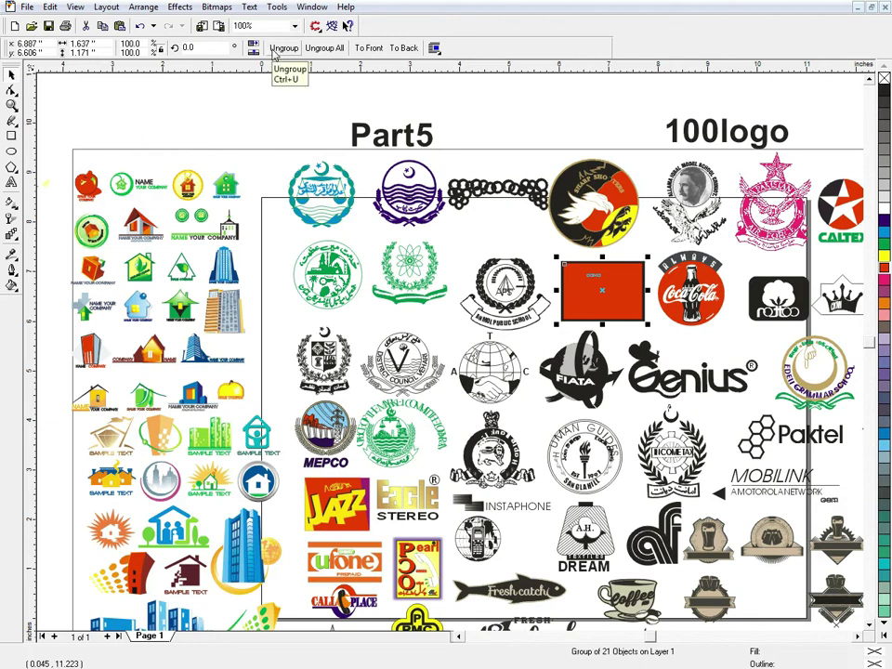
pyautogui.hotkey('ctrl', 'z')
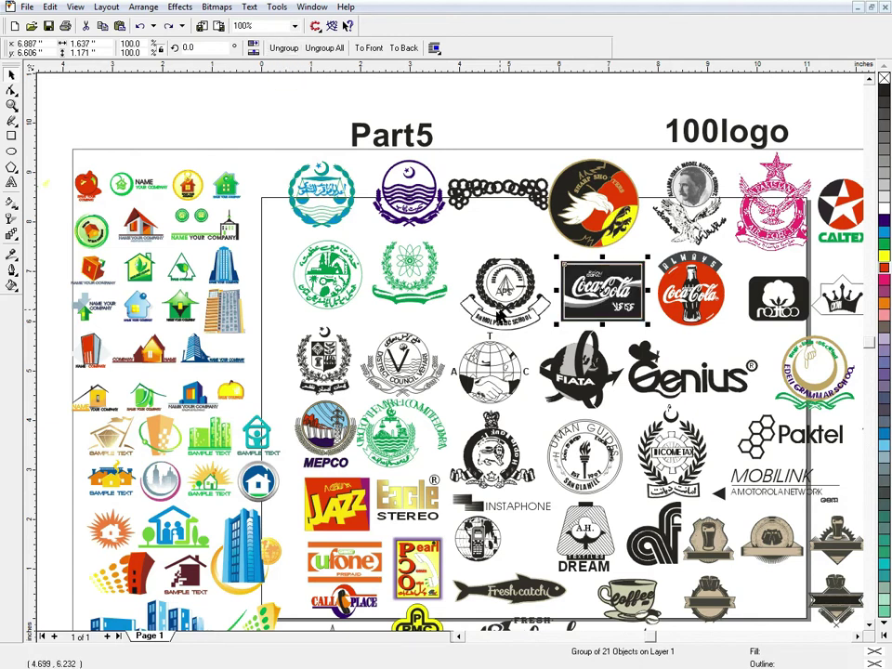
# - Scroll down and inspect the beer badge logos and the black af logo
pyautogui.click(857, 639)
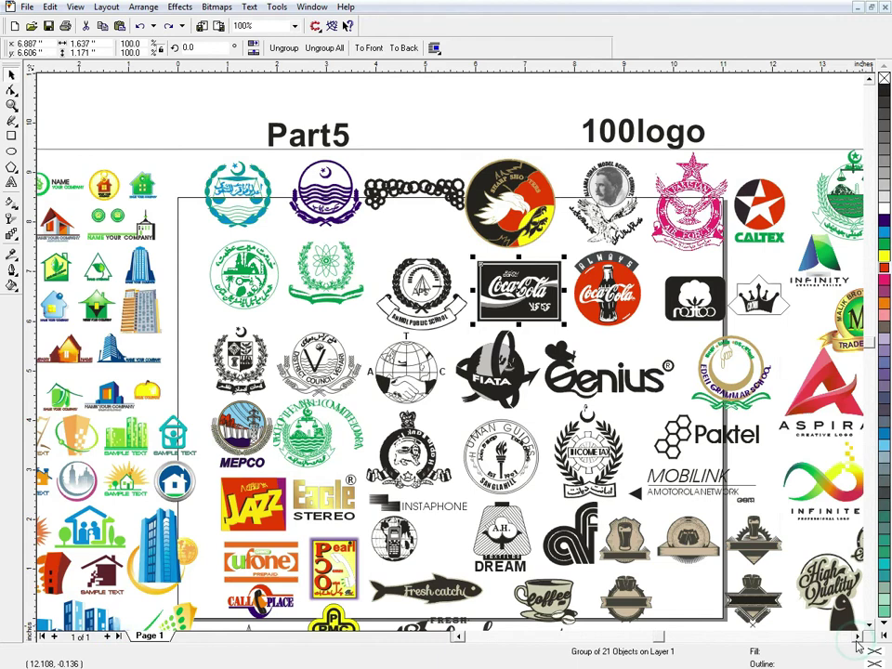
pyautogui.click(857, 639)
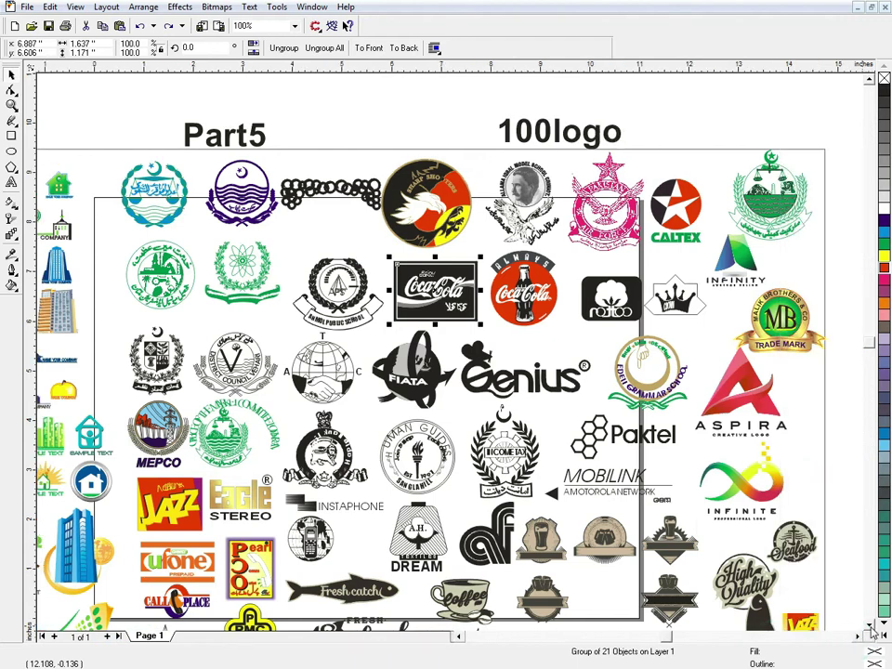
pyautogui.click(869, 626)
pyautogui.click(869, 626)
pyautogui.click(870, 627)
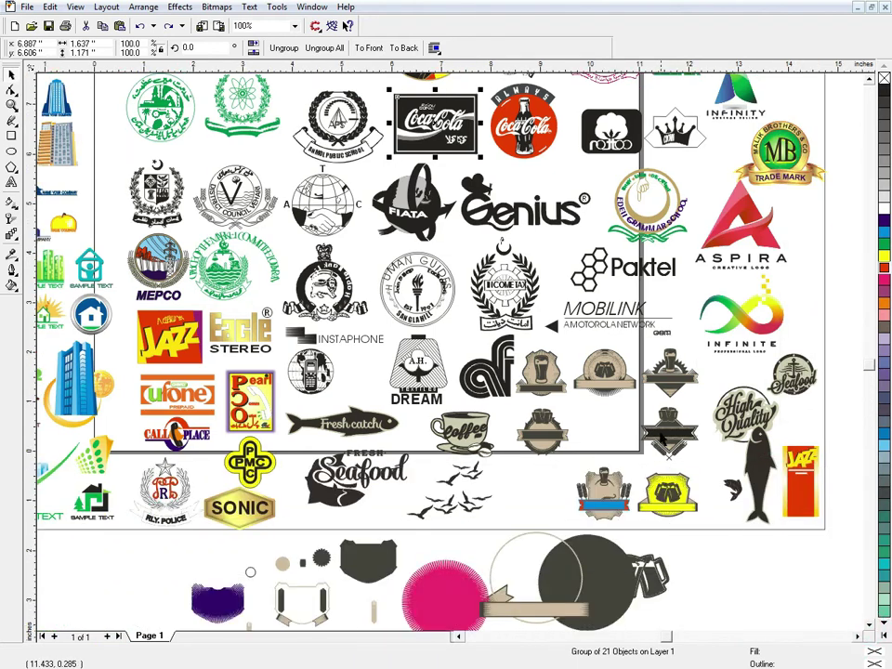
pyautogui.click(663, 439)
pyautogui.click(664, 381)
pyautogui.click(595, 373)
pyautogui.click(492, 376)
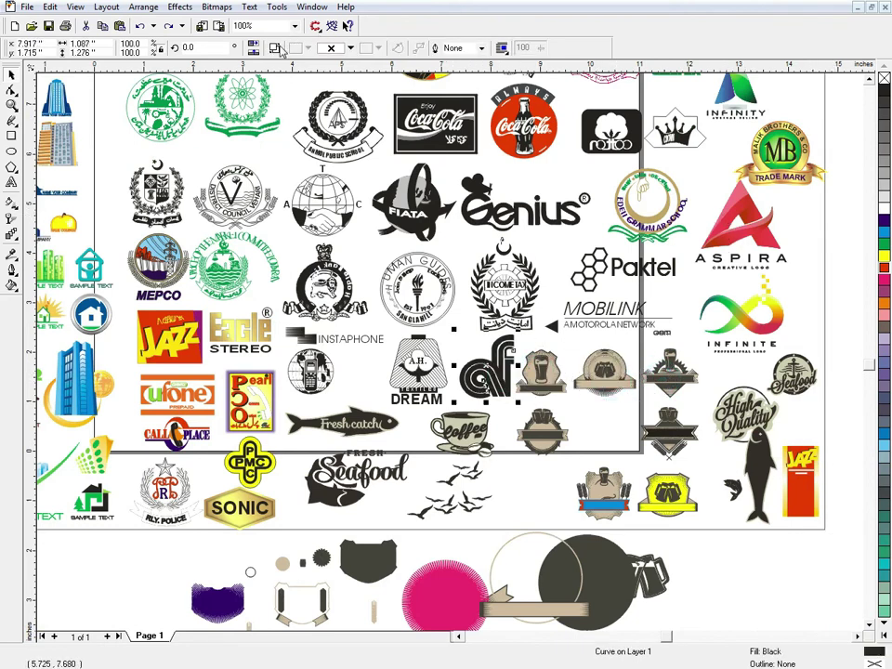
# - Scroll up to the Password: label above the page
pyautogui.click(870, 80)
pyautogui.click(870, 80)
pyautogui.click(870, 80)
pyautogui.click(870, 80)
pyautogui.click(870, 80)
pyautogui.click(869, 79)
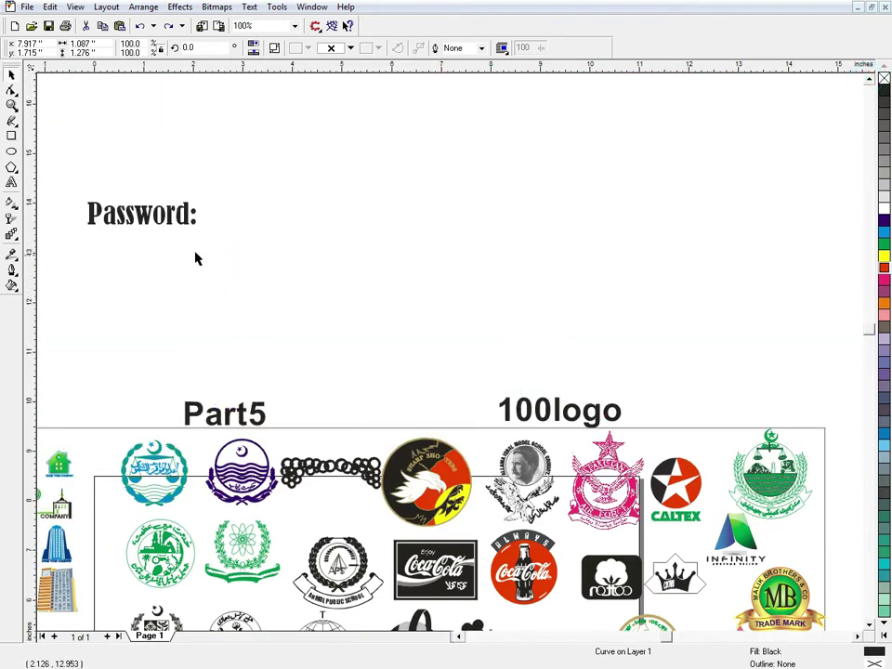
# - Check the Password: label's font, then type the password value as text beside it
pyautogui.click(177, 227)
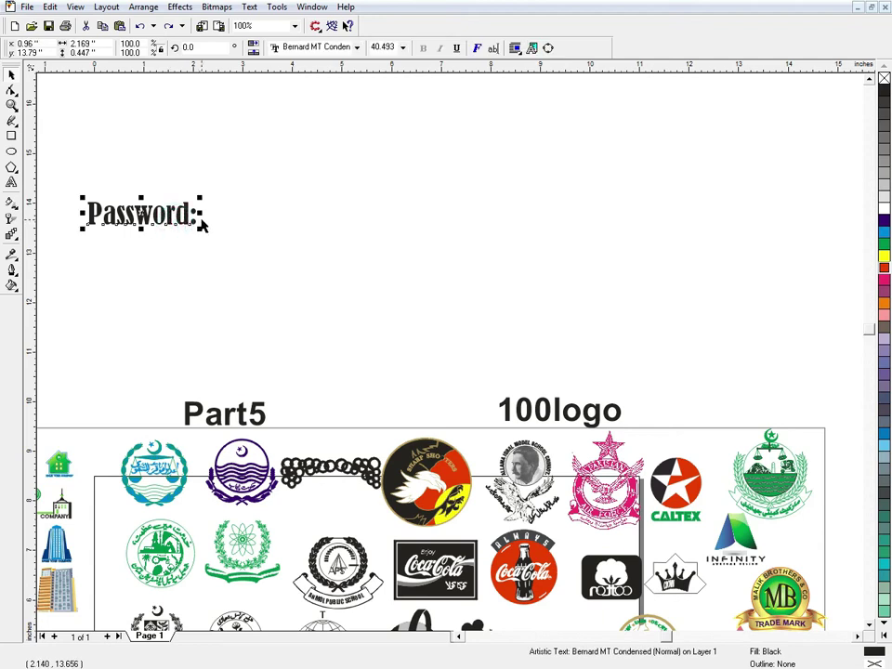
pyautogui.click(59, 159)
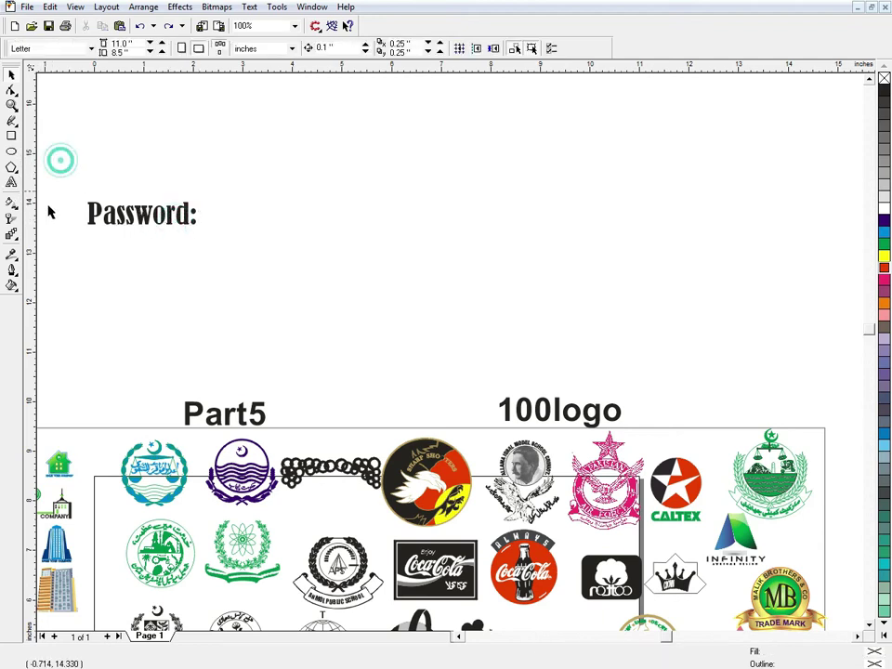
pyautogui.click(12, 182)
pyautogui.click(202, 217)
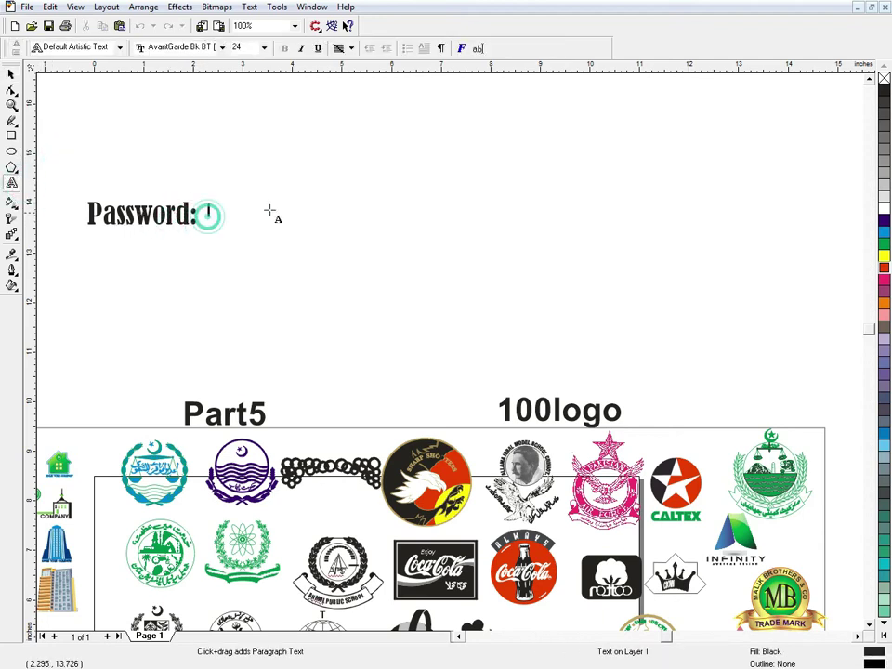
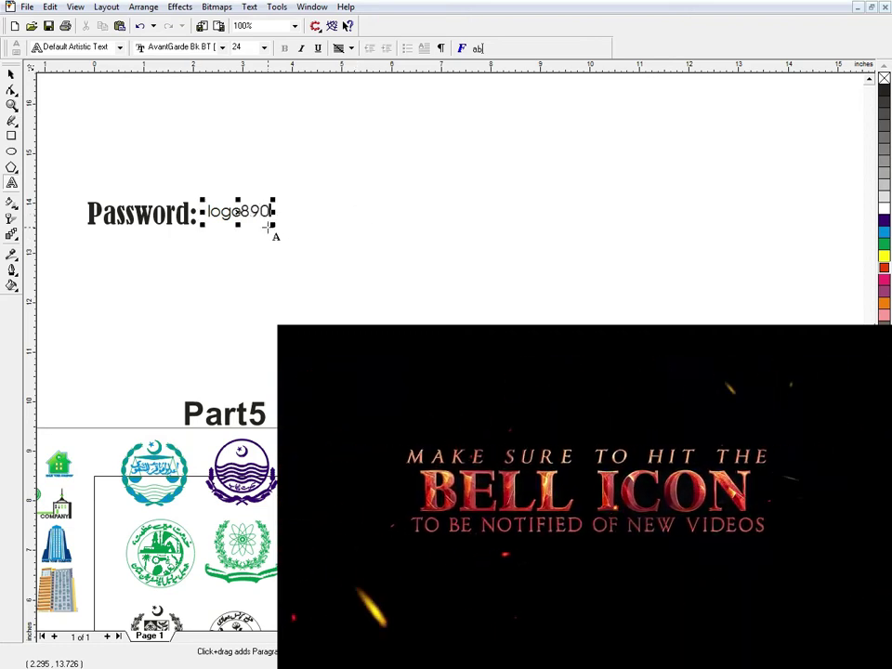
pyautogui.click(276, 228)
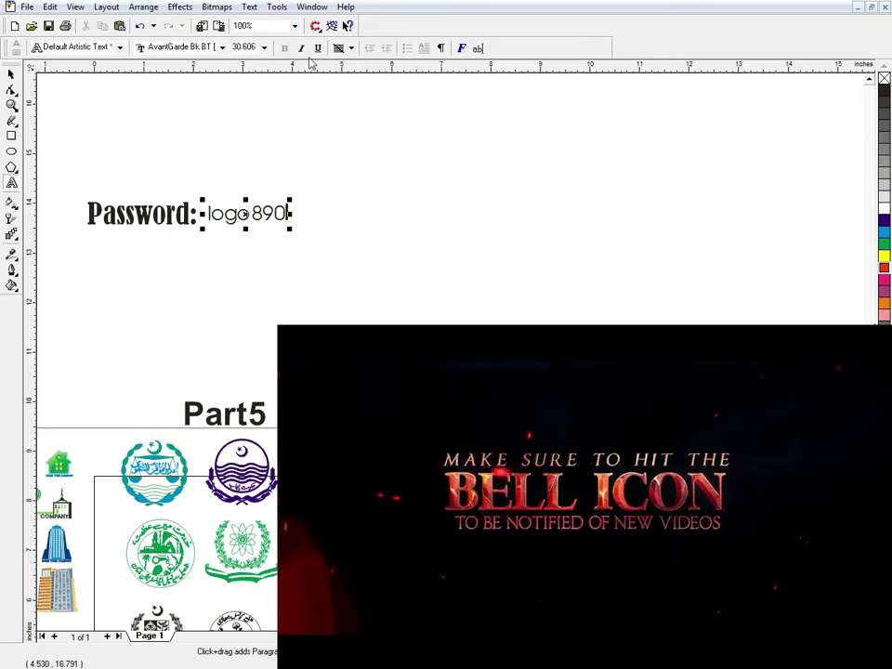
# - Apply Bernard MT Condensed to the password text beside the Password: label
pyautogui.hotkey('ctrl', 'space')
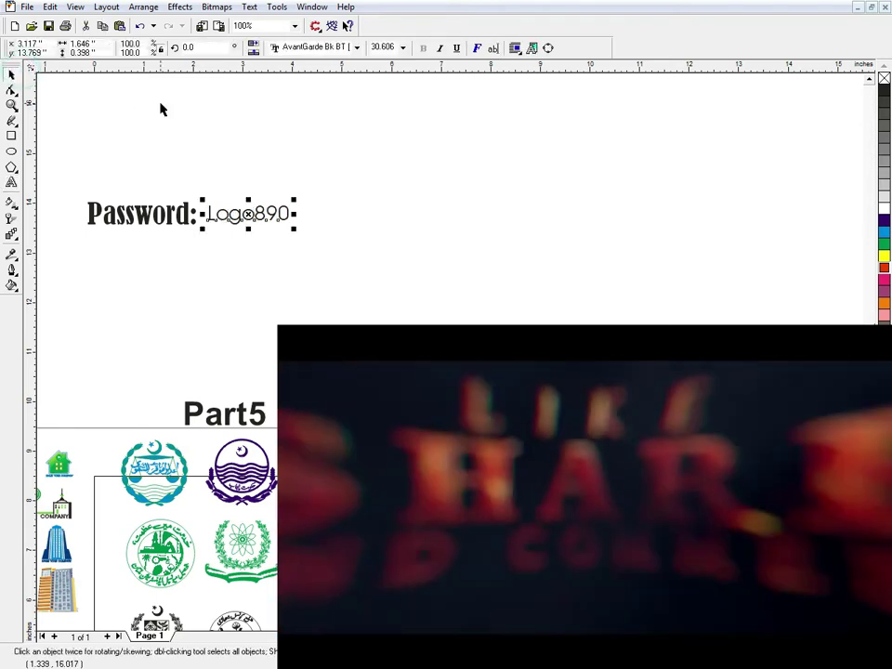
pyautogui.click(162, 103)
pyautogui.click(247, 216)
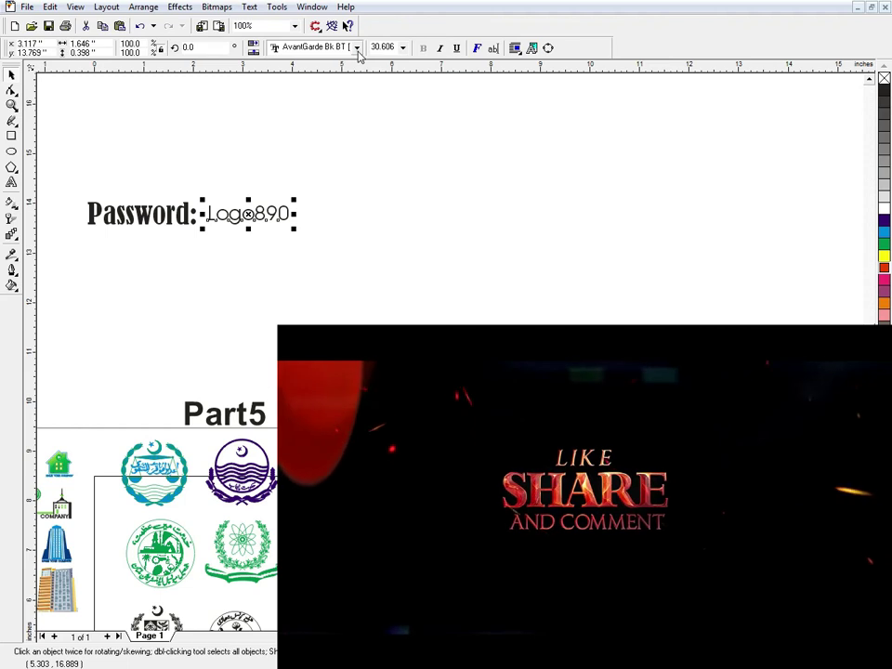
pyautogui.click(357, 47)
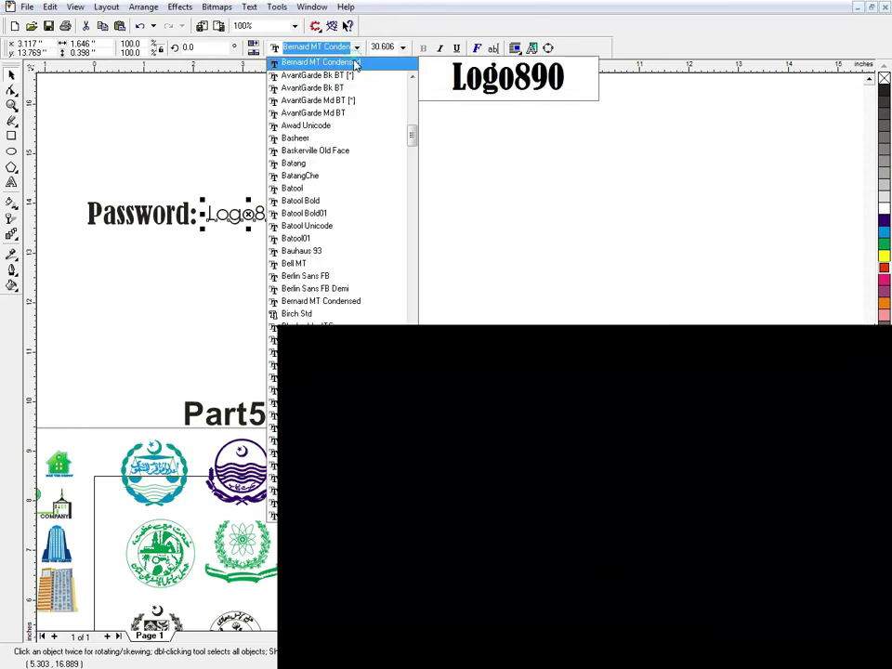
pyautogui.click(355, 62)
pyautogui.click(404, 177)
pyautogui.click(212, 212)
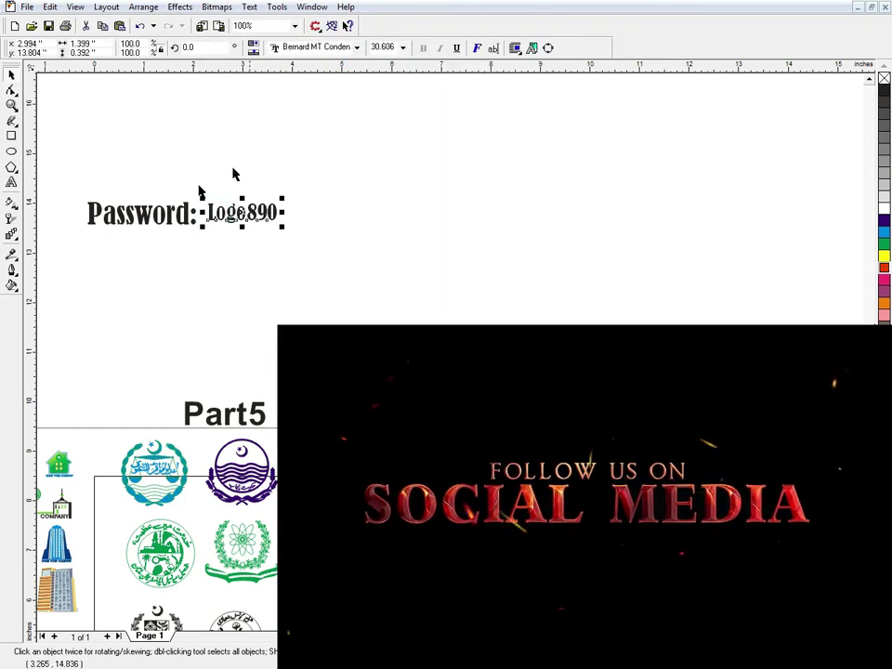